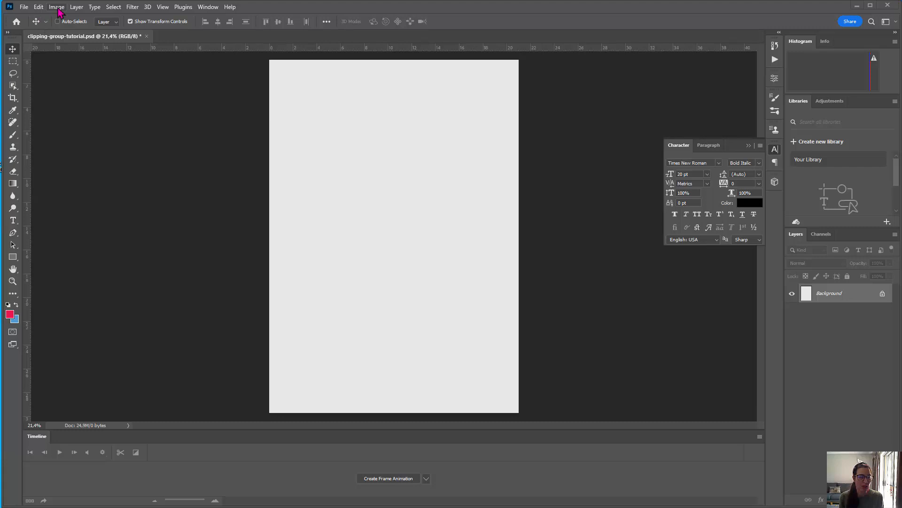
# Check the document's pixel dimensions and resolution in the Image Size settings
pyautogui.click(57, 8)
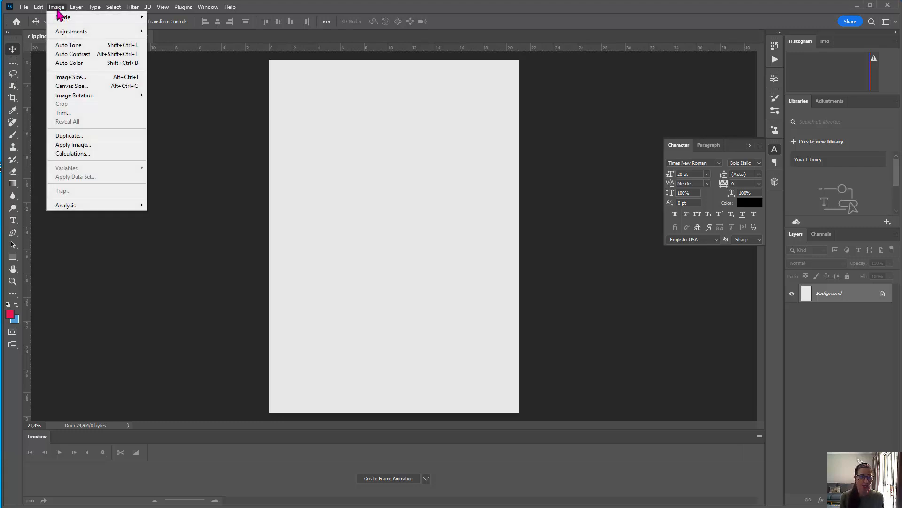
pyautogui.click(75, 77)
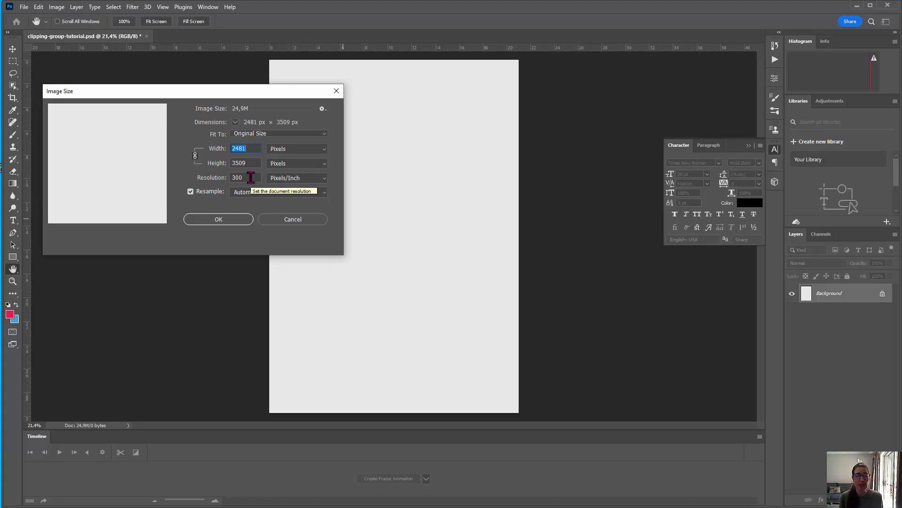
pyautogui.click(223, 222)
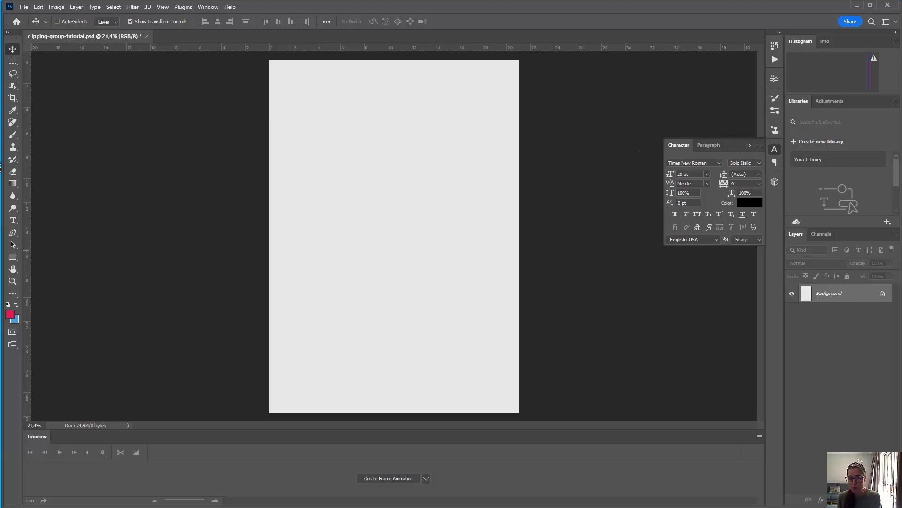
# Switch to Word, copy all the text of the document "text frame 1", and return to Photoshop
pyautogui.hotkey('alt', 'Tab')
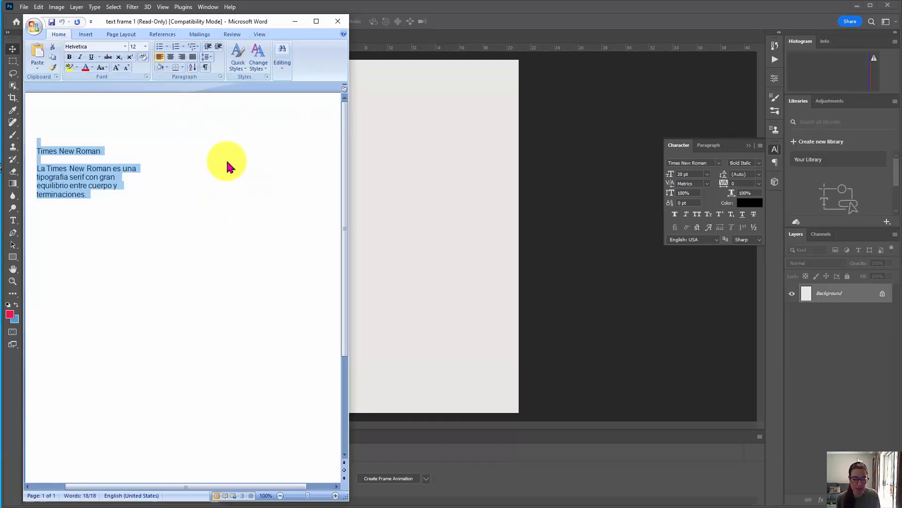
pyautogui.click(118, 193)
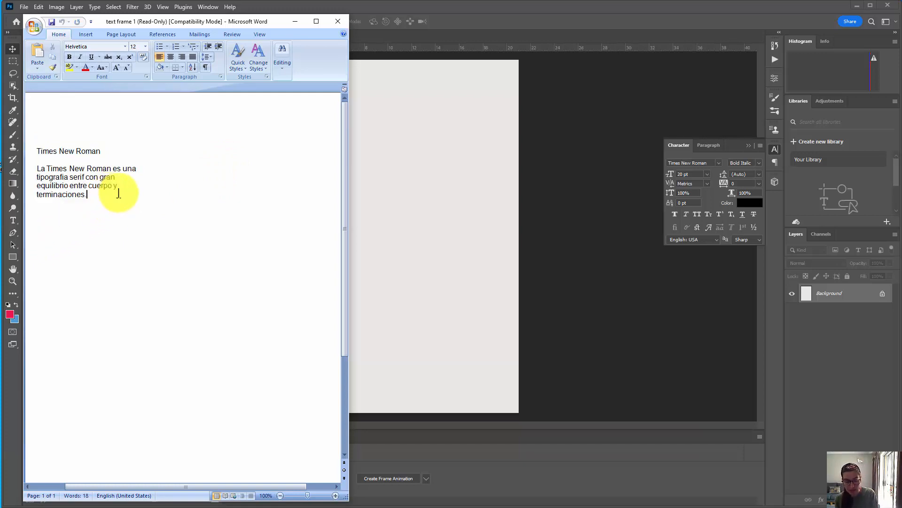
pyautogui.hotkey('ctrl', 'a')
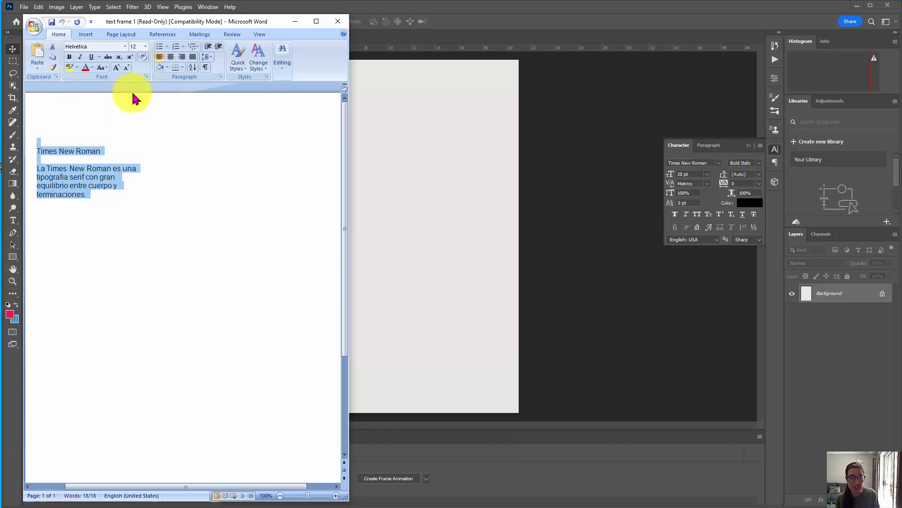
pyautogui.click(295, 21)
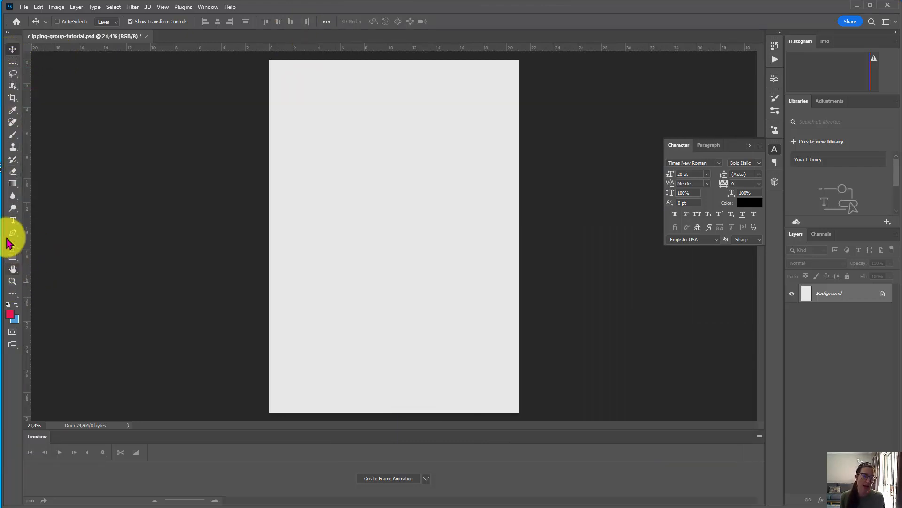
# Draw a paragraph text frame about 7.3 cm tall near the page's upper-left corner and paste the copied Times New Roman text into it
pyautogui.click(13, 221)
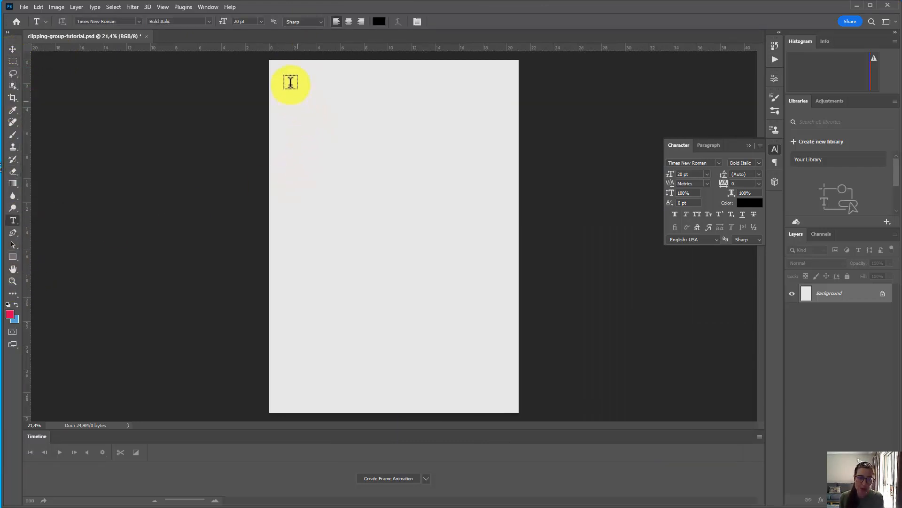
pyautogui.moveTo(285, 72); pyautogui.dragTo(397, 157)
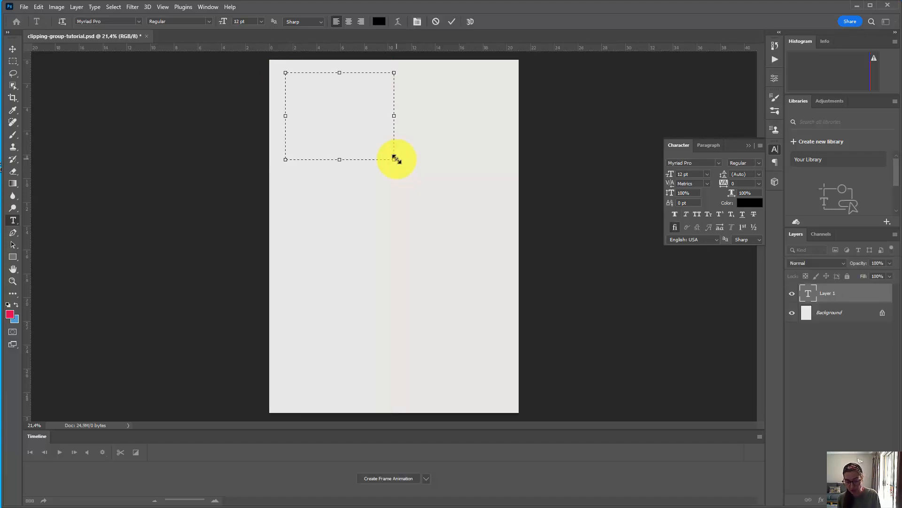
pyautogui.write('Times New Roman  La Times New Roman es una tipografía serif con gran equilibrio entre cuerpo y terminaciones.')
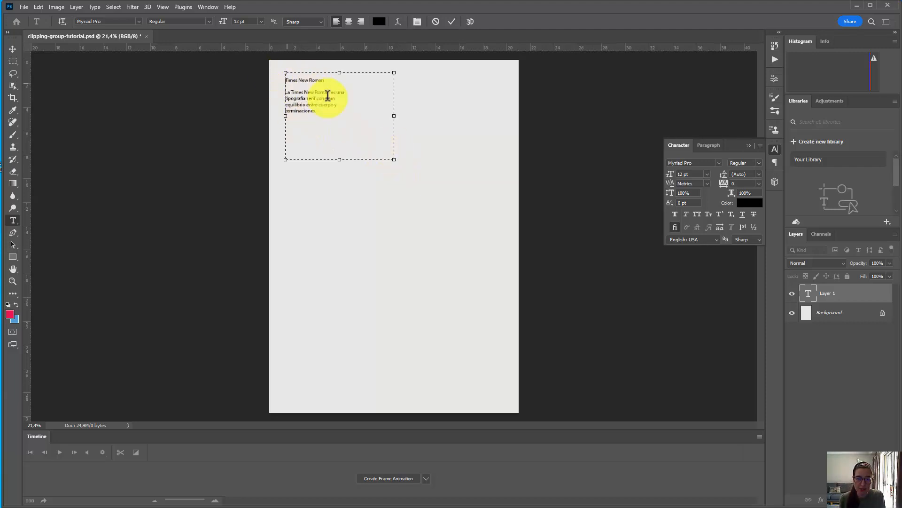
# Delete the blank line above the pasted title and narrow the text frame slightly from its right edge
pyautogui.press('BackSpace')
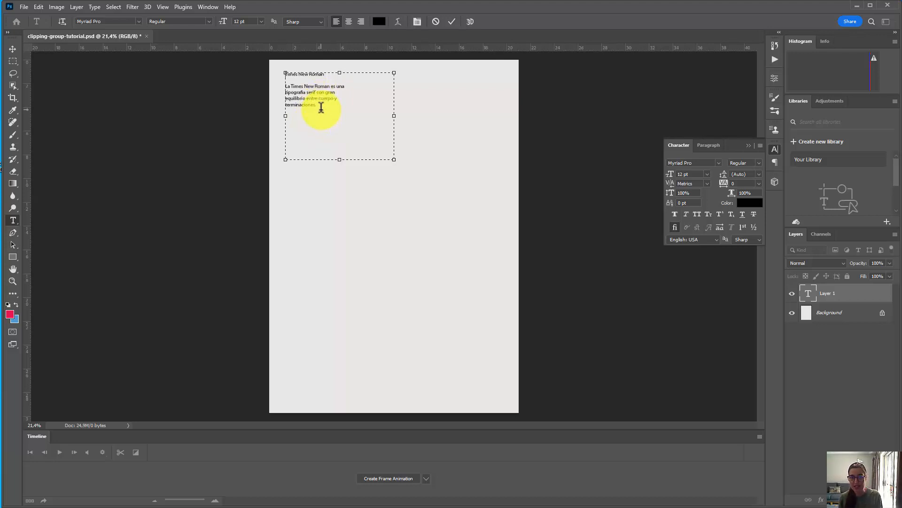
pyautogui.moveTo(396, 118); pyautogui.dragTo(375, 116)
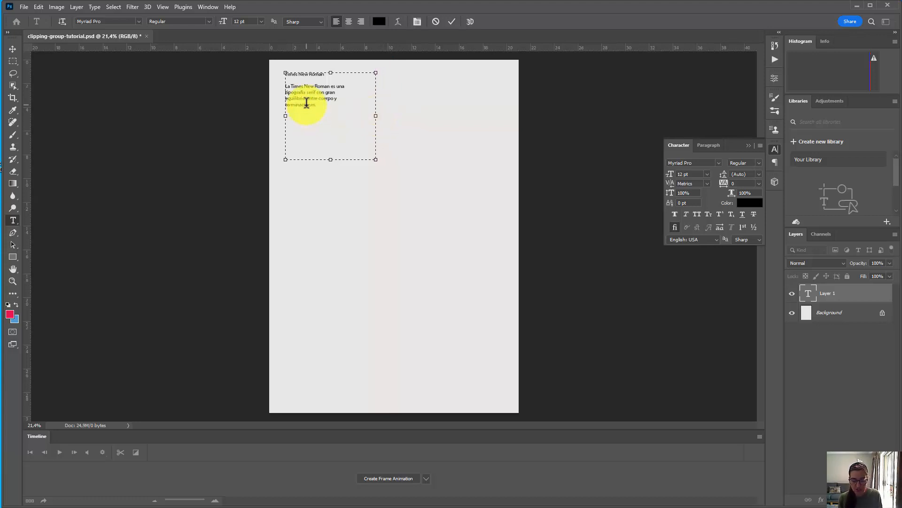
# Set all the text in the frame to Times New Roman Regular at 11 pt
pyautogui.hotkey('ctrl', 'a')
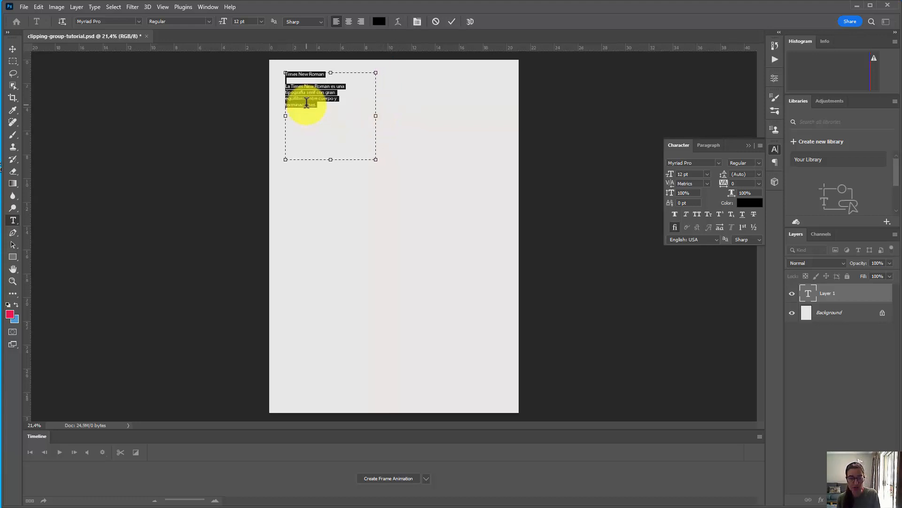
pyautogui.click(98, 20)
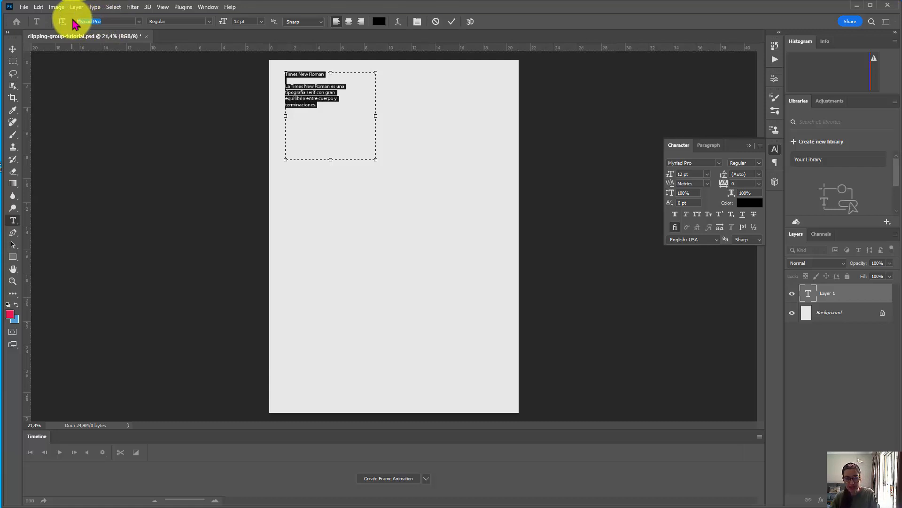
pyautogui.write('times')
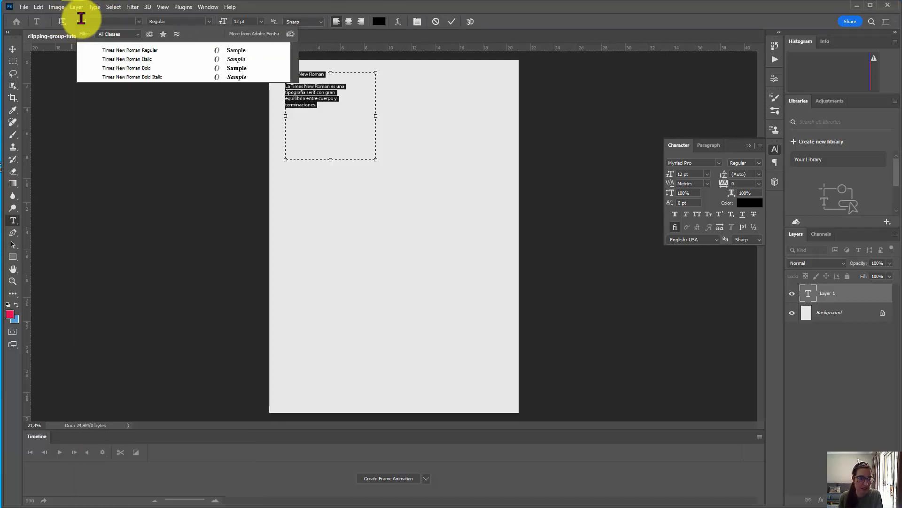
pyautogui.click(136, 53)
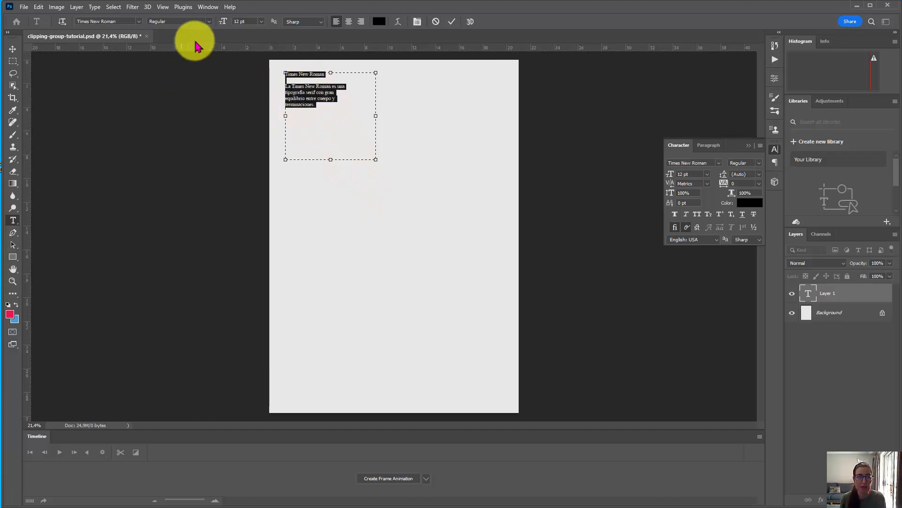
pyautogui.click(250, 21)
pyautogui.write('1')
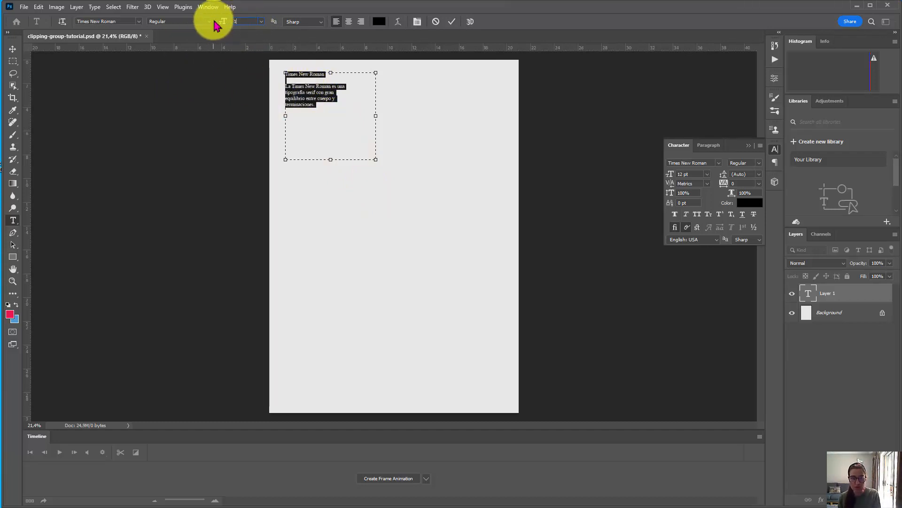
pyautogui.write('1')
pyautogui.press('Return')
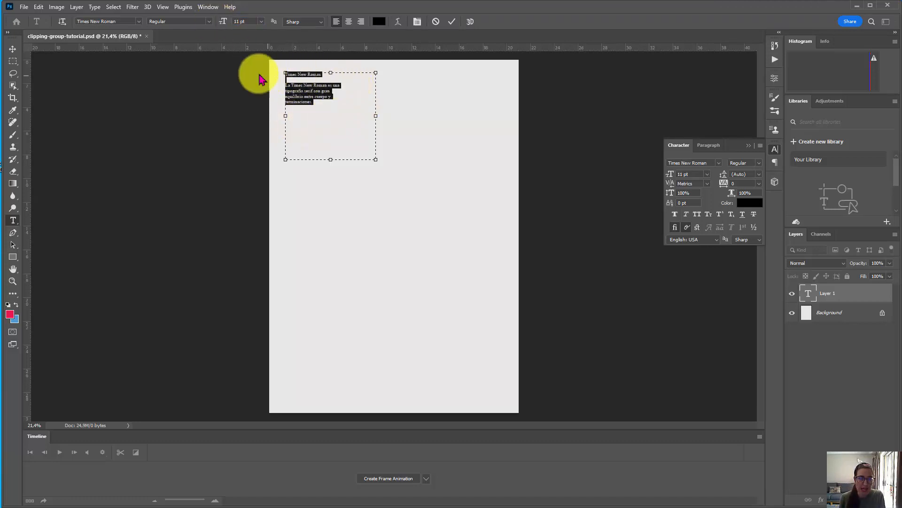
# Format the title line "Times New Roman" as Bold Italic at 20 pt
pyautogui.click(328, 76)
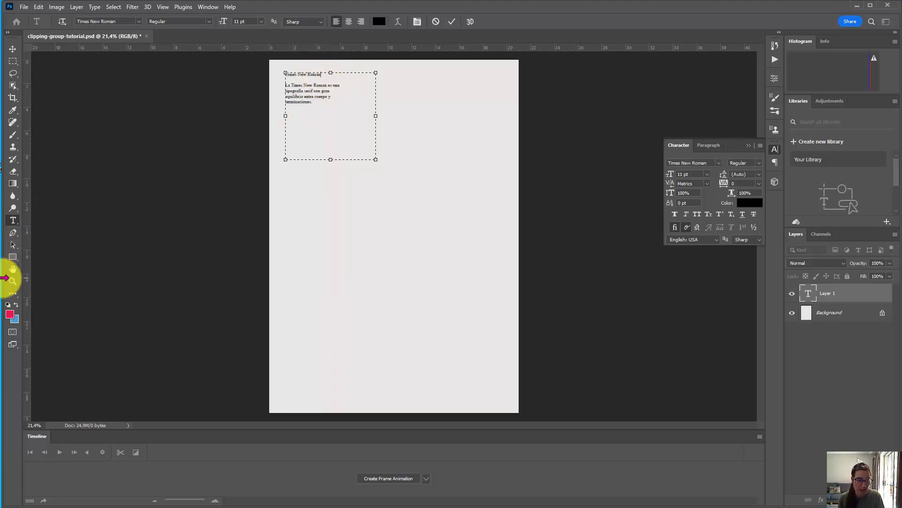
pyautogui.click(12, 280)
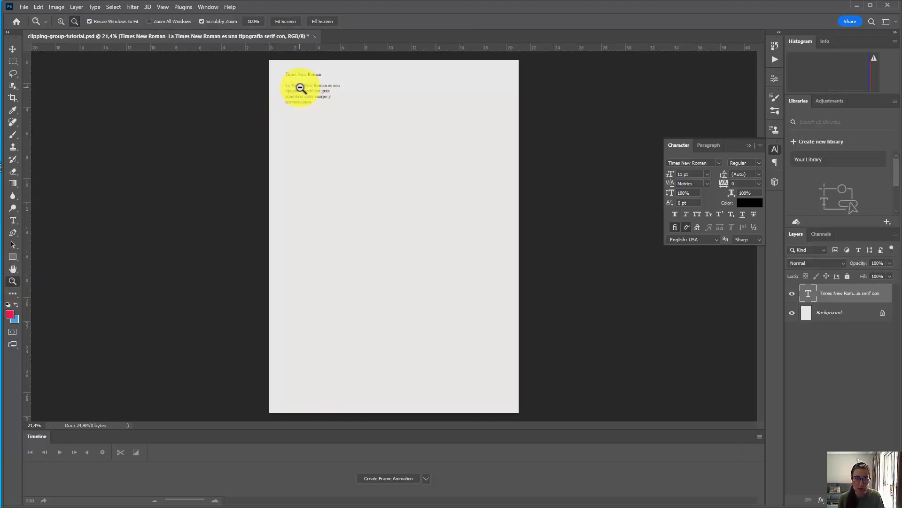
pyautogui.moveTo(298, 89); pyautogui.dragTo(259, 207)
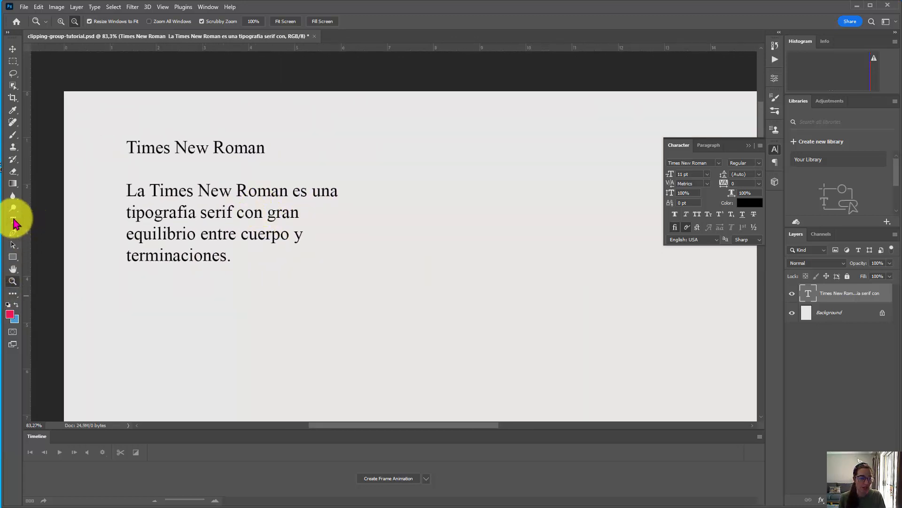
pyautogui.click(13, 220)
pyautogui.moveTo(267, 144); pyautogui.dragTo(129, 141)
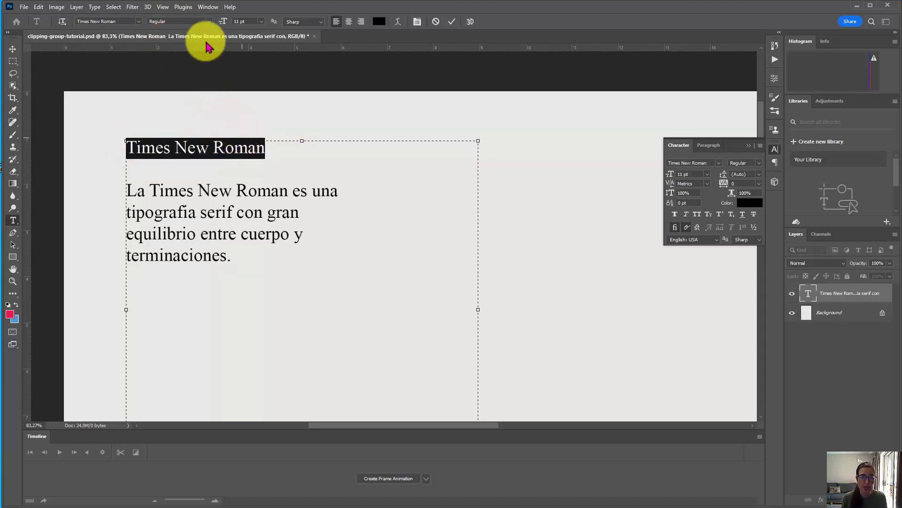
pyautogui.click(209, 21)
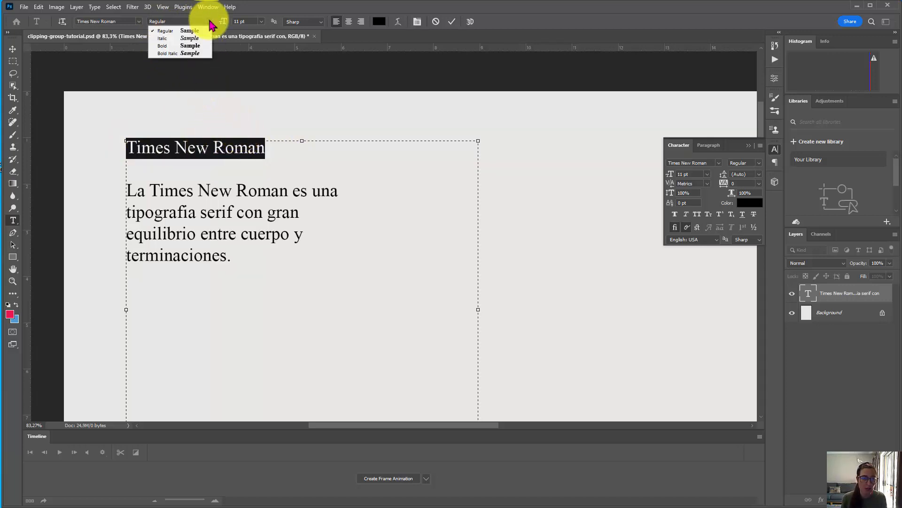
pyautogui.click(166, 52)
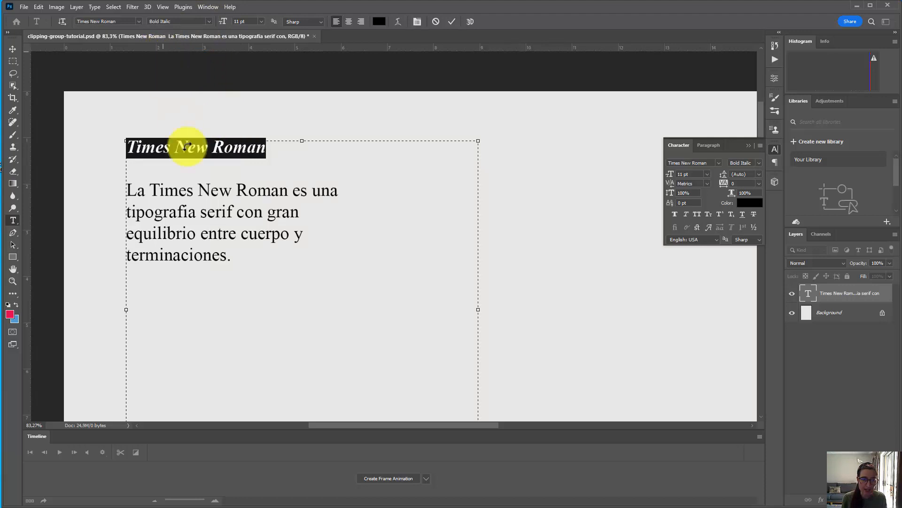
pyautogui.click(221, 23)
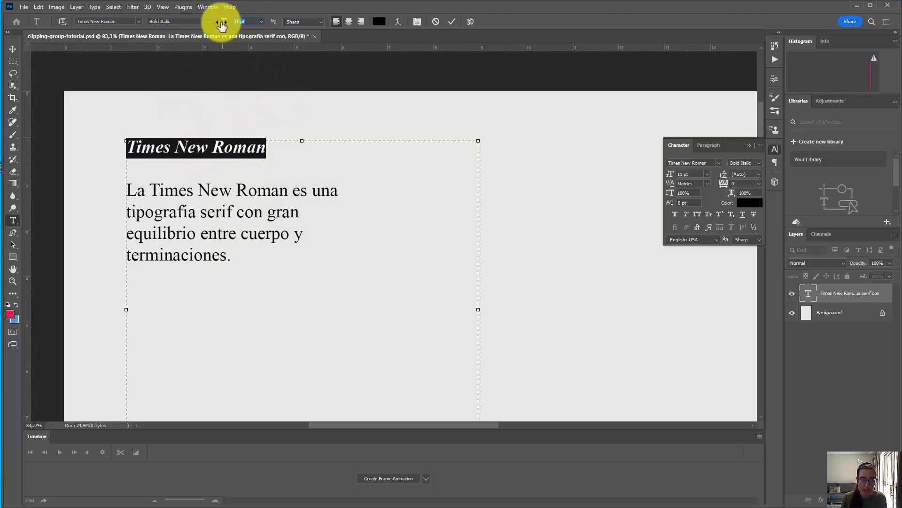
pyautogui.write('20')
pyautogui.press('Return')
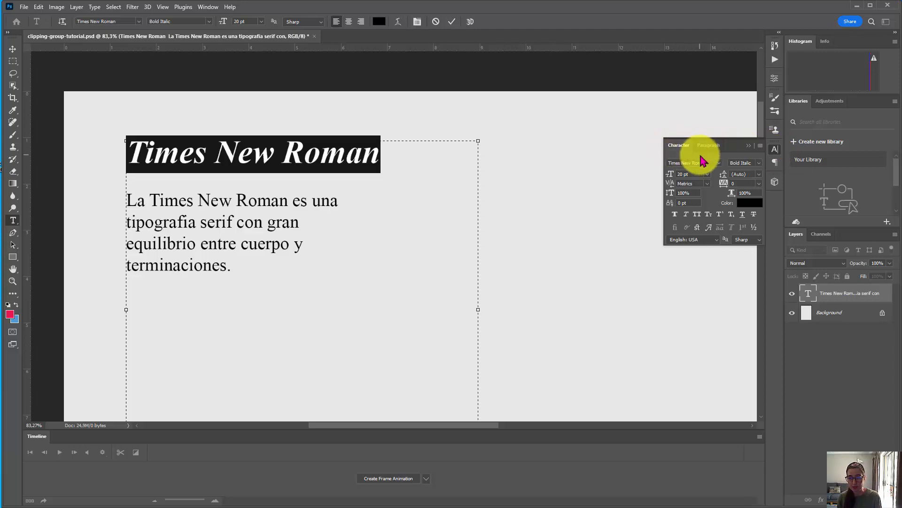
# Underline the title line "Times New Roman" using the Character settings and commit the text edit
pyautogui.click(208, 7)
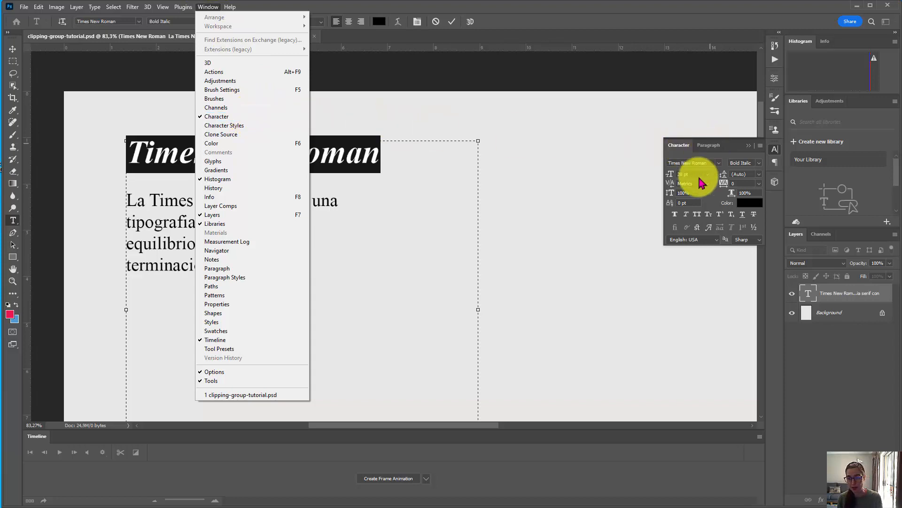
pyautogui.click(675, 229)
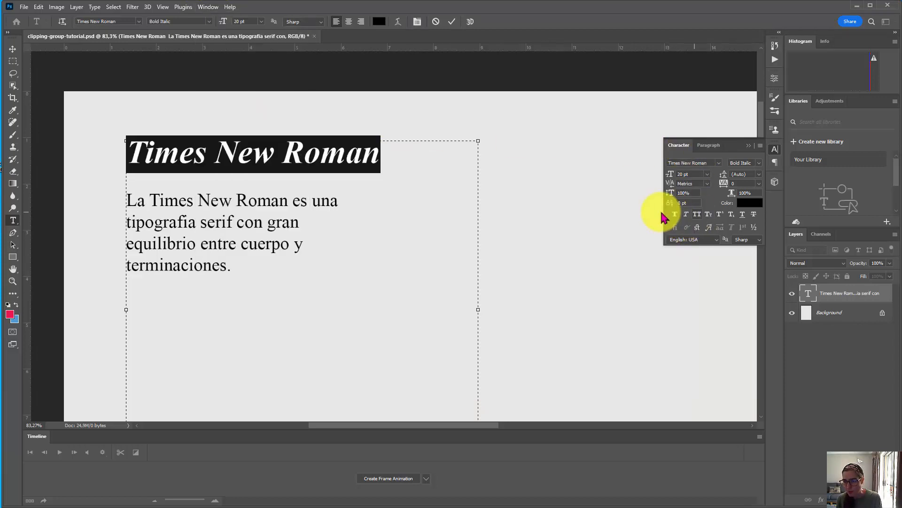
pyautogui.click(743, 215)
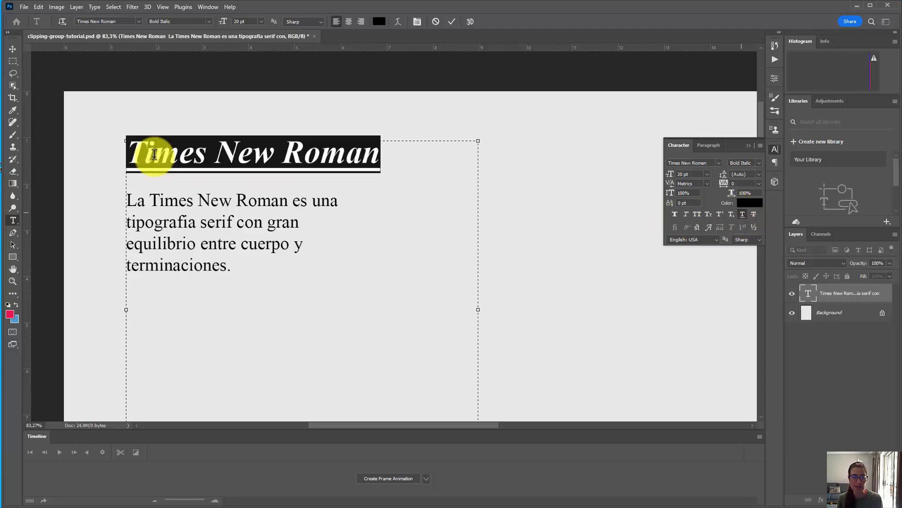
pyautogui.click(14, 50)
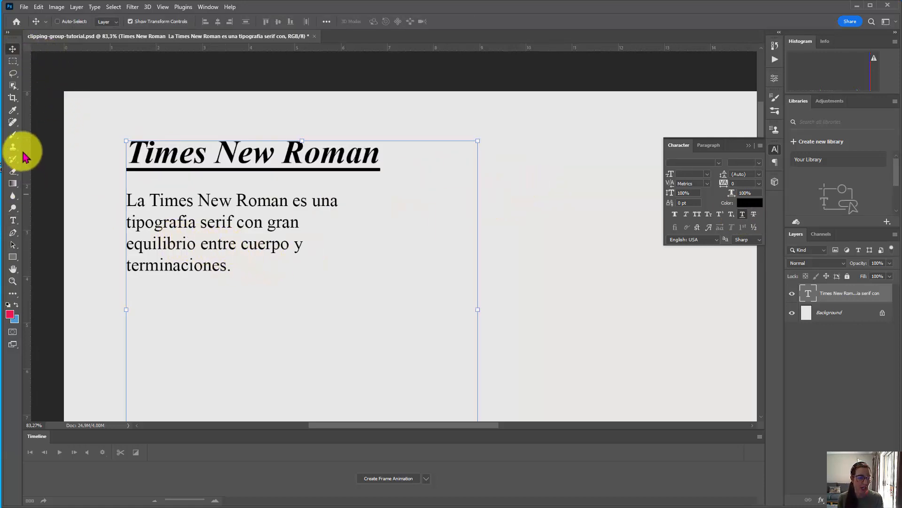
# Resize the text frame to about 5.66 cm wide and shorten it to end just below the last line of text
pyautogui.click(14, 220)
pyautogui.click(216, 242)
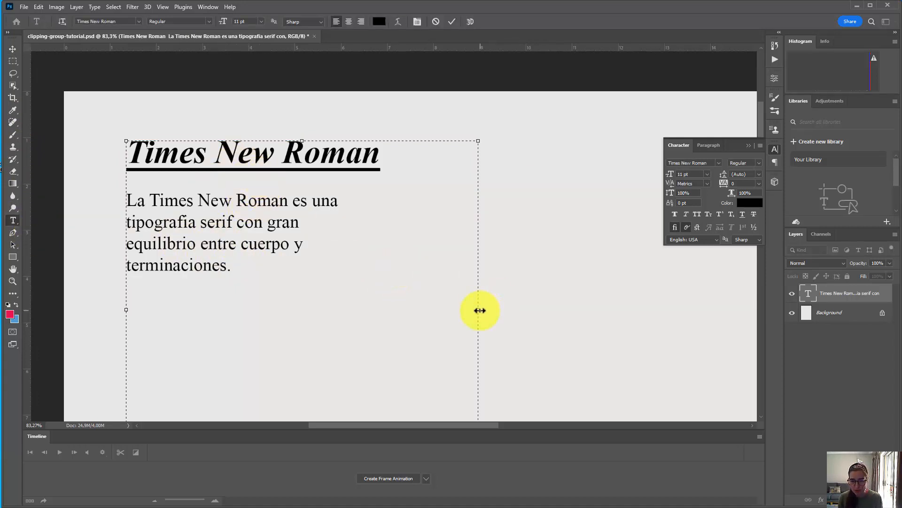
pyautogui.moveTo(480, 310); pyautogui.dragTo(390, 312)
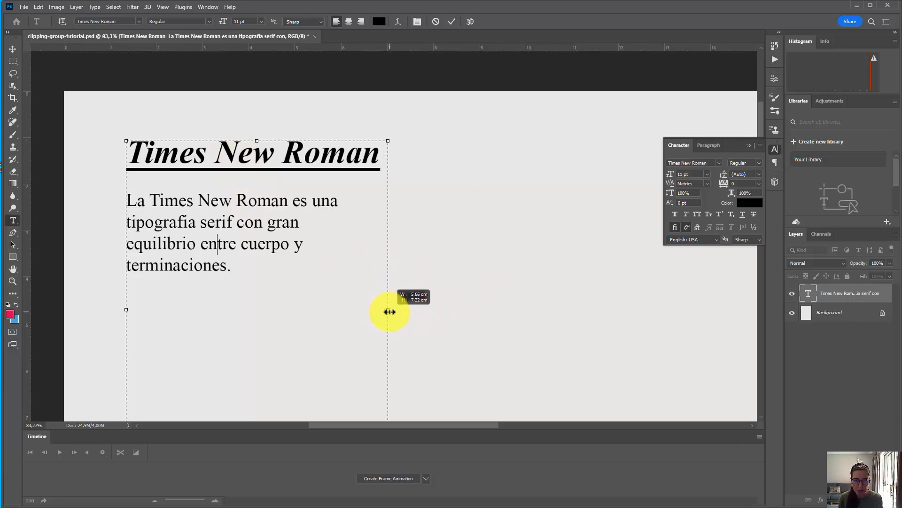
pyautogui.scroll(-1, 323, 262)
pyautogui.scroll(-2, 312, 243)
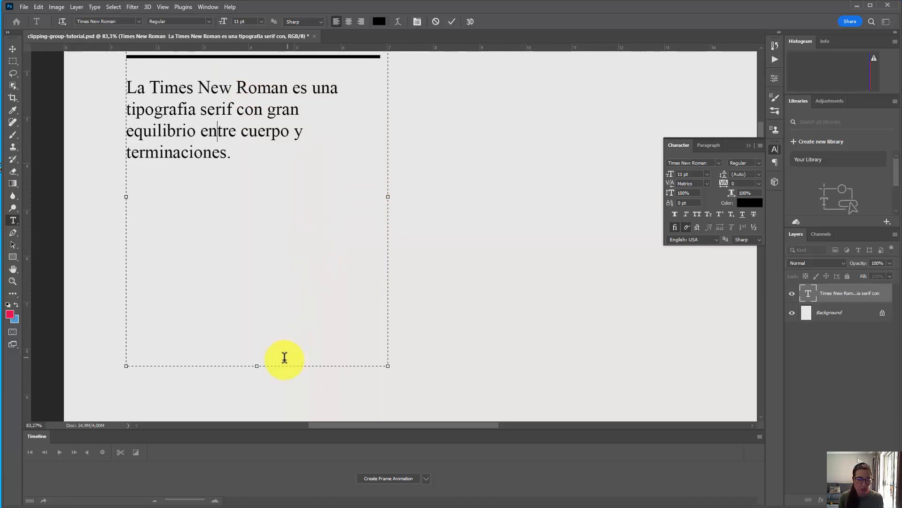
pyautogui.moveTo(257, 362); pyautogui.dragTo(258, 170)
pyautogui.scroll(3, 335, 218)
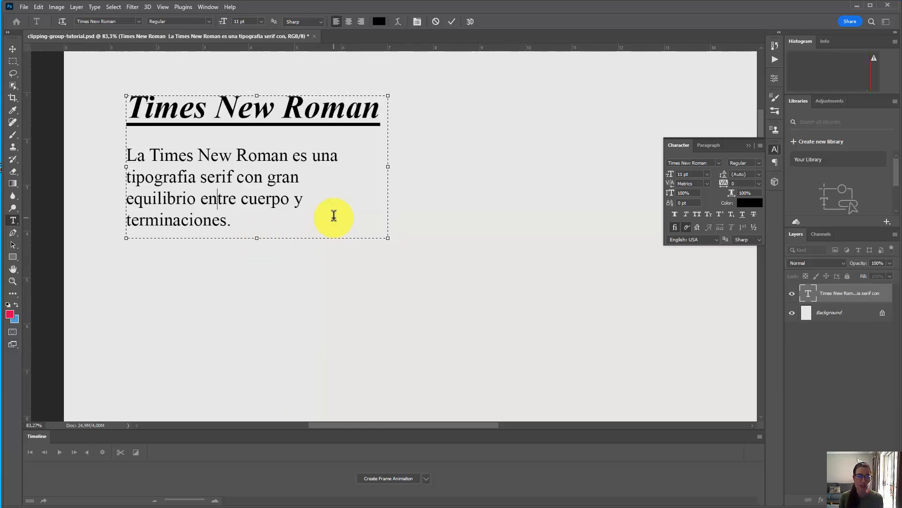
pyautogui.click(12, 49)
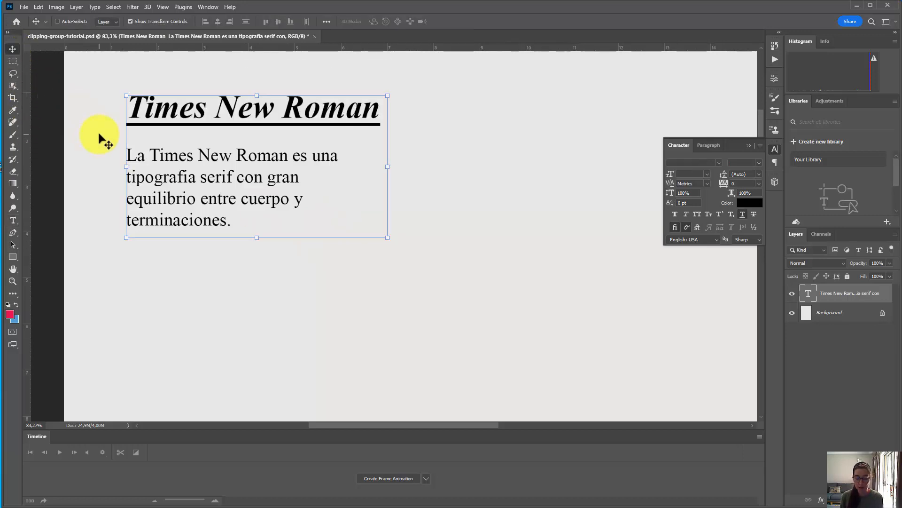
# Move the title text frame slightly down near the page's upper-left corner
pyautogui.hotkey('ctrl', '0')
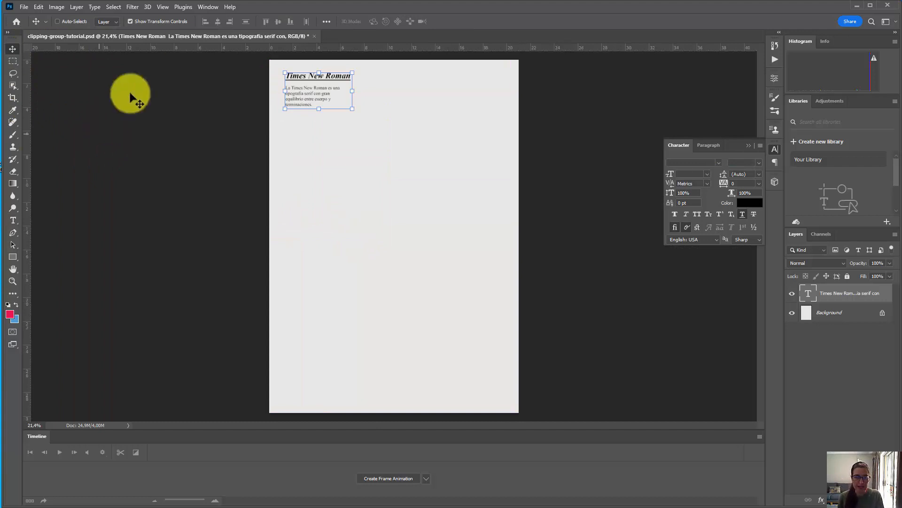
pyautogui.moveTo(298, 96); pyautogui.dragTo(299, 100)
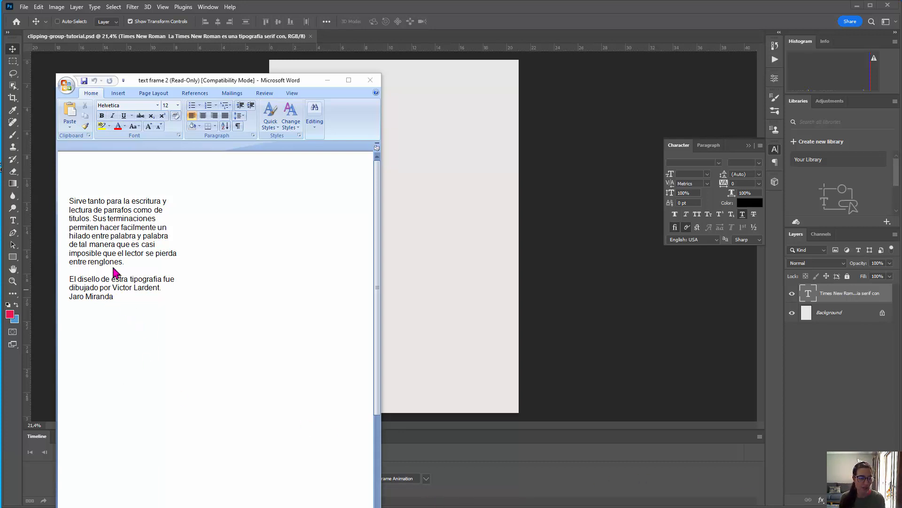
# Copy all the text from the Word document "text frame 2" and return to the Photoshop document
pyautogui.click(89, 227)
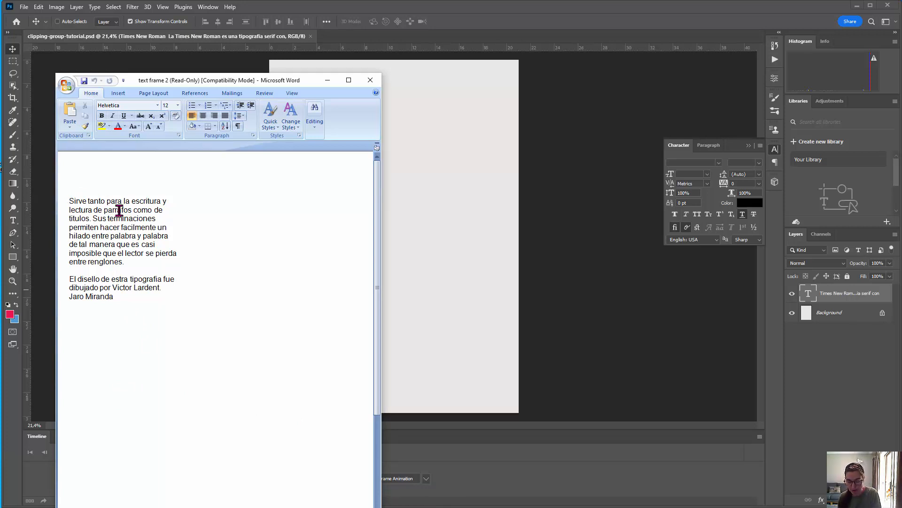
pyautogui.hotkey('ctrl', 'a')
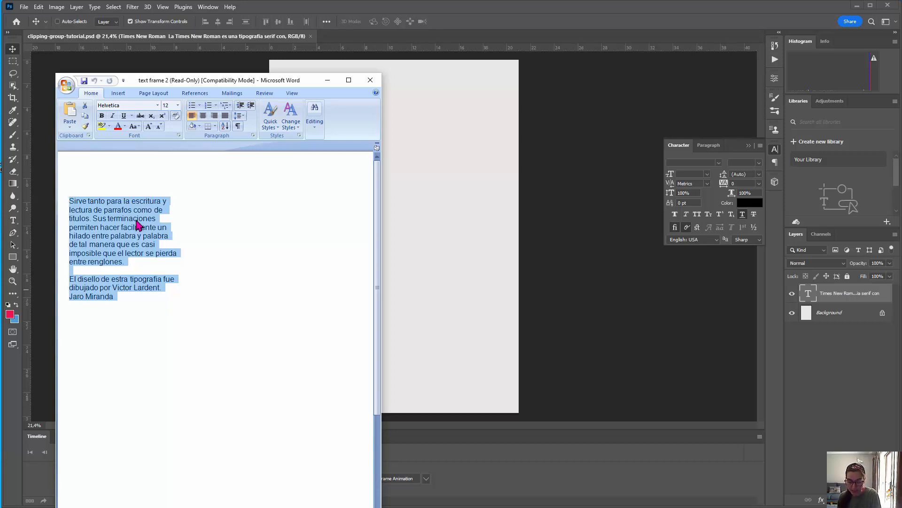
pyautogui.hotkey('ctrl', 'c')
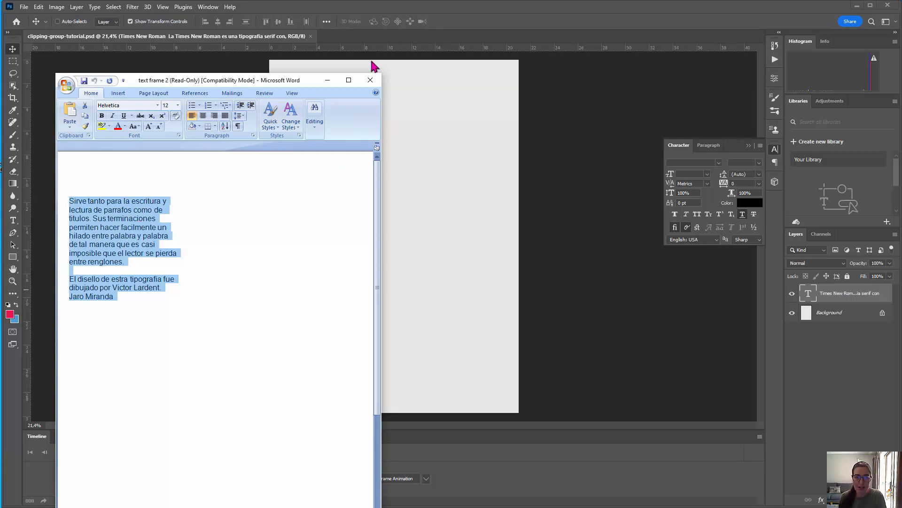
pyautogui.click(328, 81)
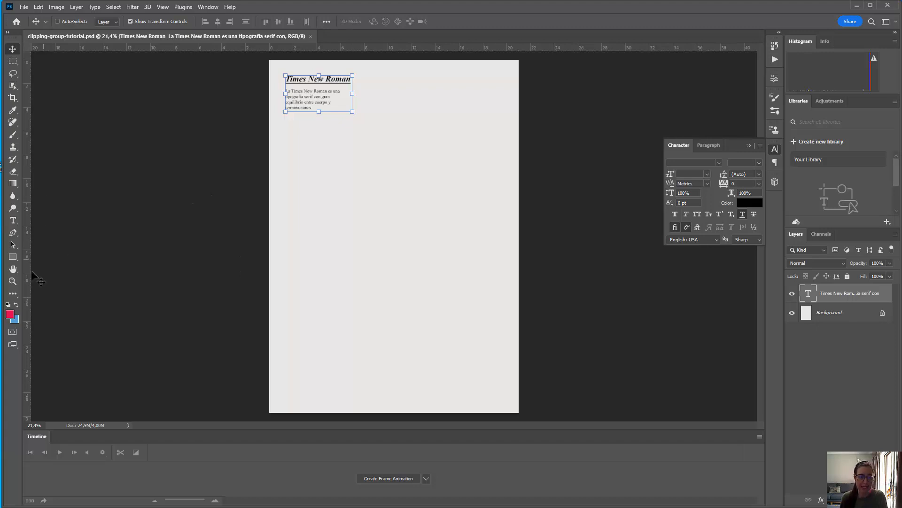
# Draw a text frame in the lower-left part of the page and paste the copied text into it
pyautogui.click(14, 220)
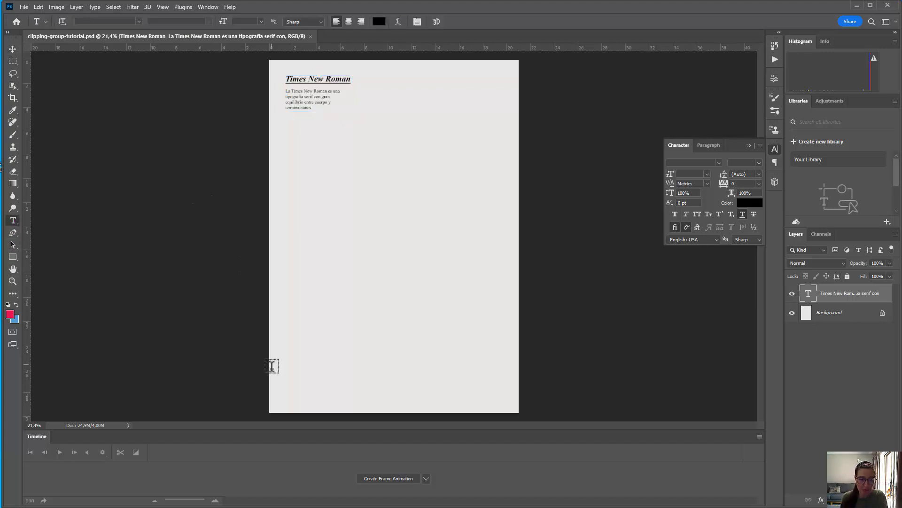
pyautogui.moveTo(285, 322); pyautogui.dragTo(414, 392)
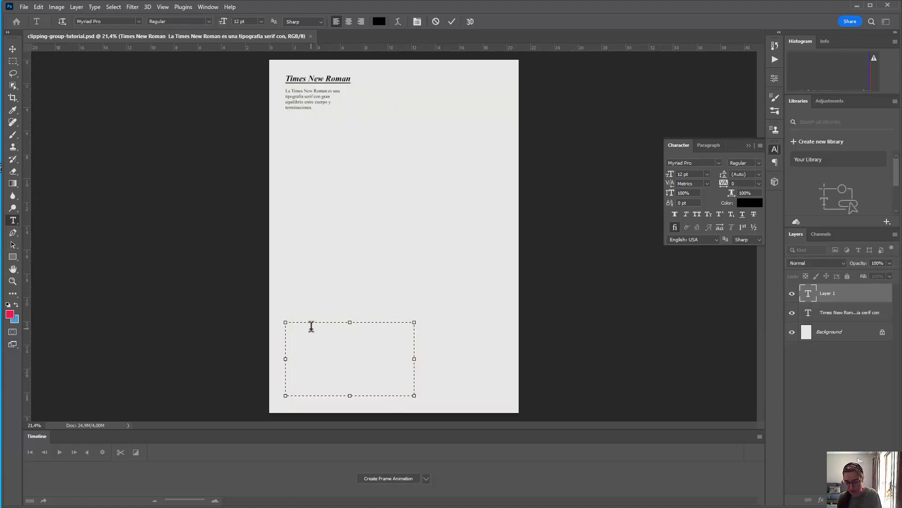
pyautogui.hotkey('ctrl', 'v')
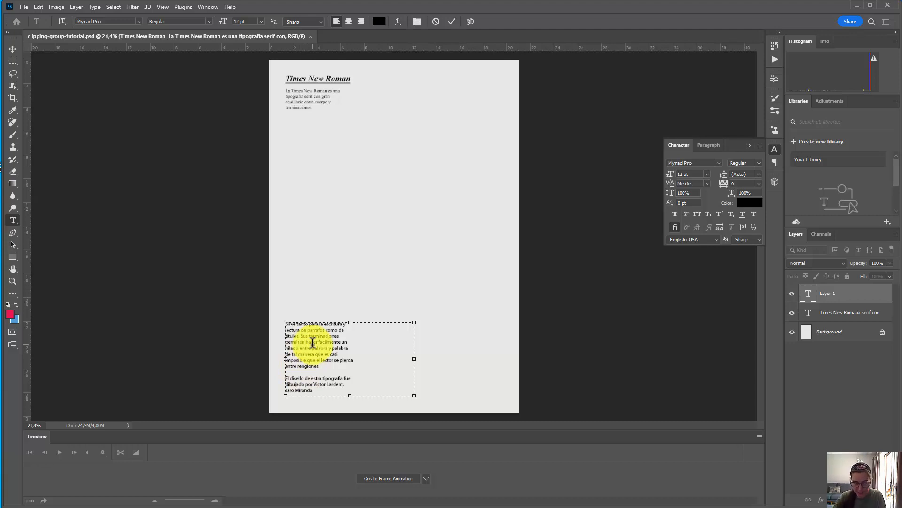
# Set all the pasted text in the lower frame to Times New Roman Regular at 11 pt
pyautogui.hotkey('ctrl', 'a')
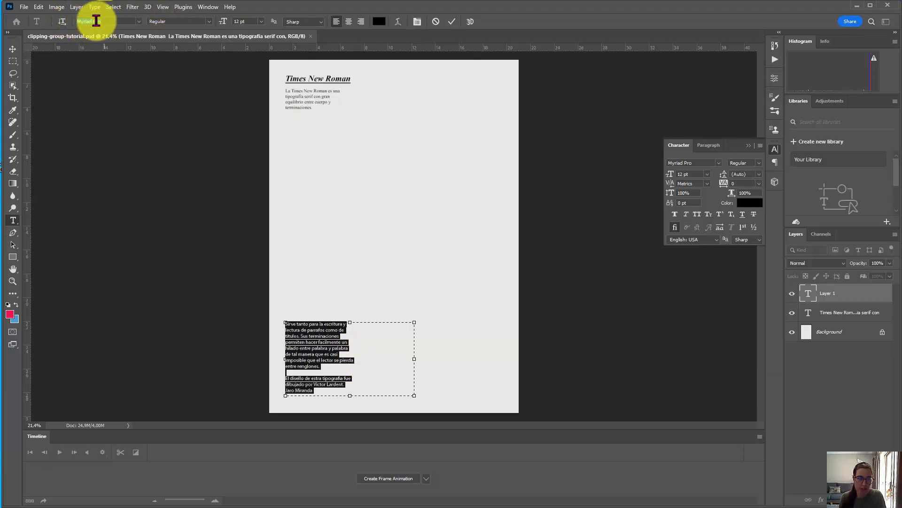
pyautogui.moveTo(79, 20); pyautogui.dragTo(107, 21)
pyautogui.write('time')
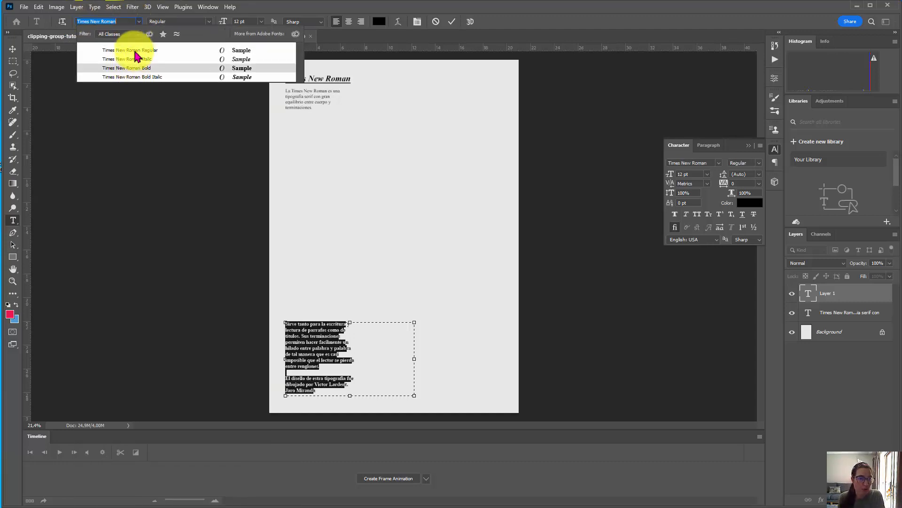
pyautogui.click(135, 51)
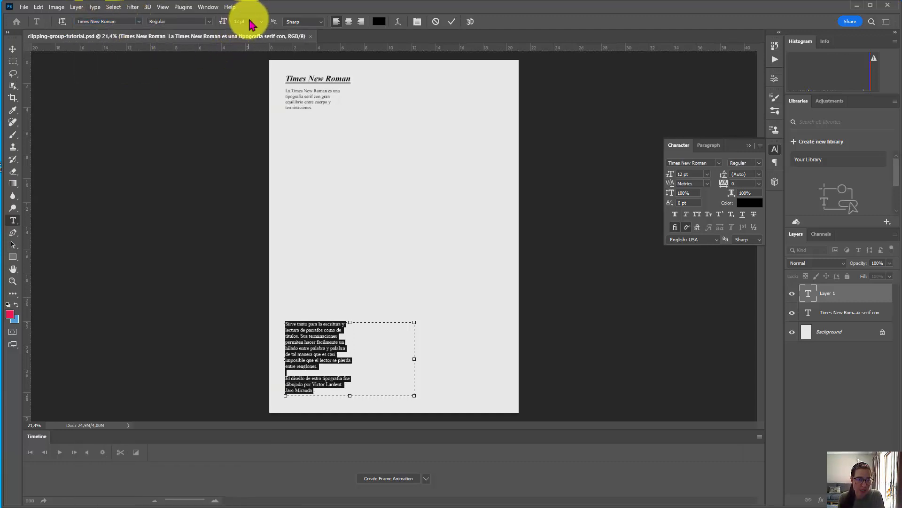
pyautogui.moveTo(251, 24); pyautogui.dragTo(234, 26)
pyautogui.write('11')
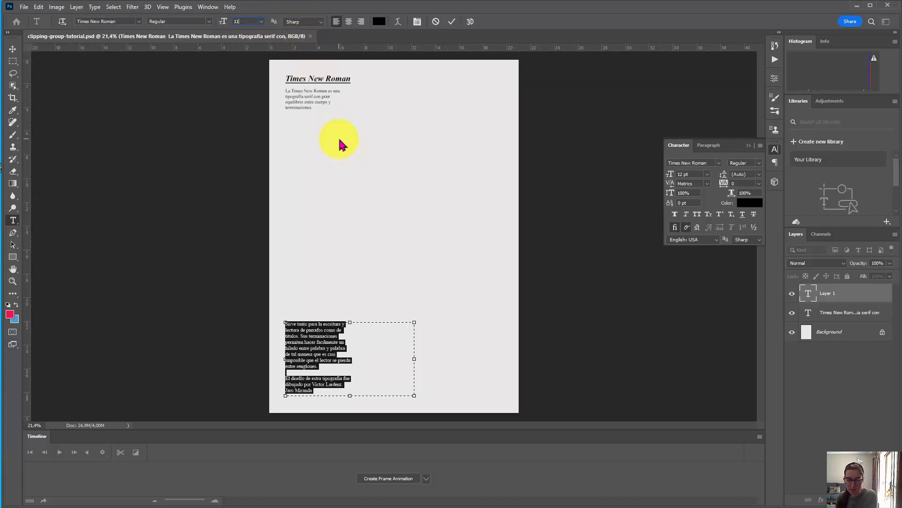
pyautogui.press('Return')
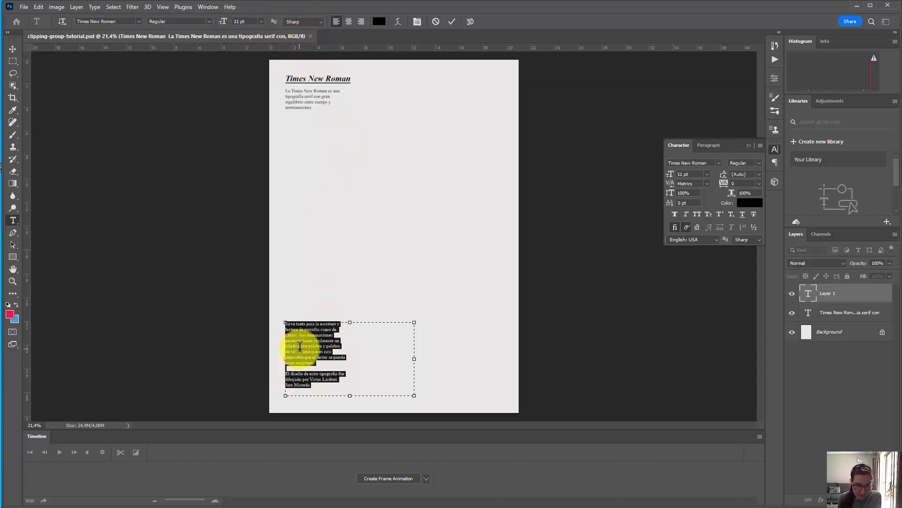
# Set the last line of the lower text frame, the person's name, to Bold
pyautogui.click(294, 370)
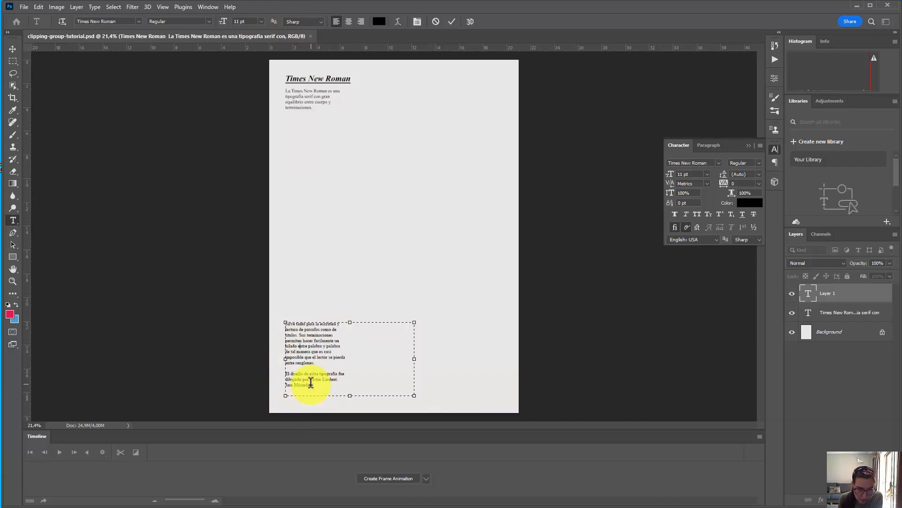
pyautogui.moveTo(309, 386); pyautogui.dragTo(274, 382)
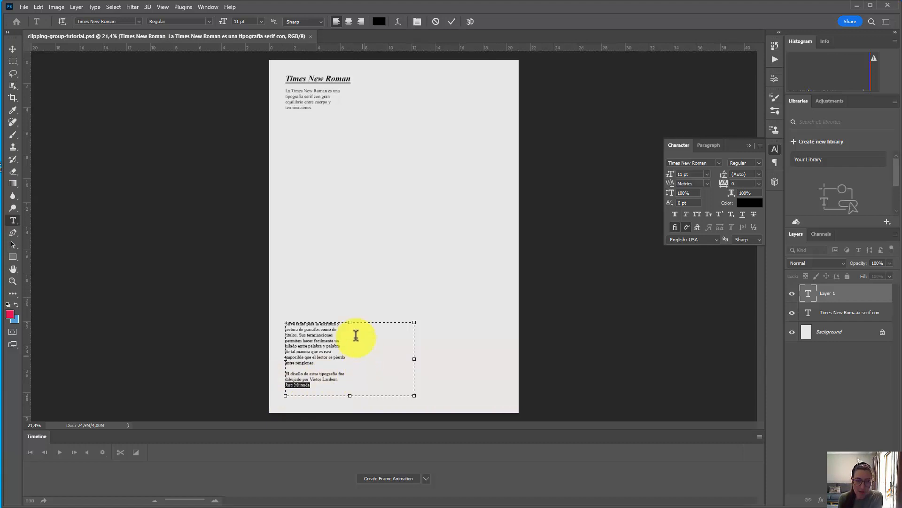
pyautogui.click(208, 22)
pyautogui.click(187, 46)
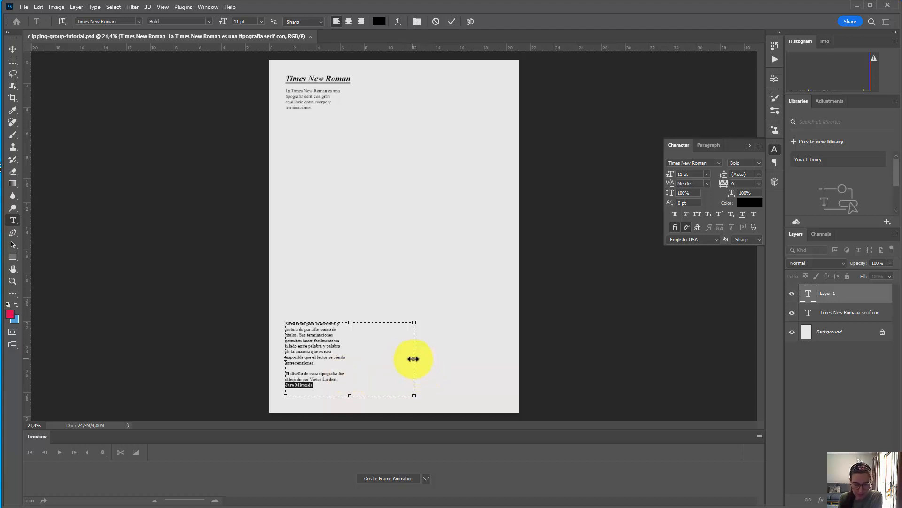
# Narrow the lower text frame to slightly wider than its text and move it down closer to the page's lower edge
pyautogui.moveTo(413, 359); pyautogui.dragTo(355, 359)
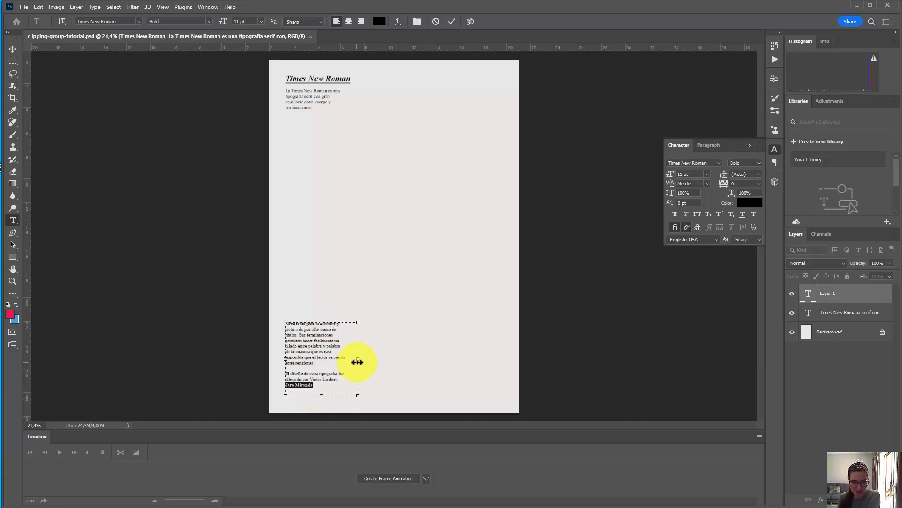
pyautogui.click(13, 48)
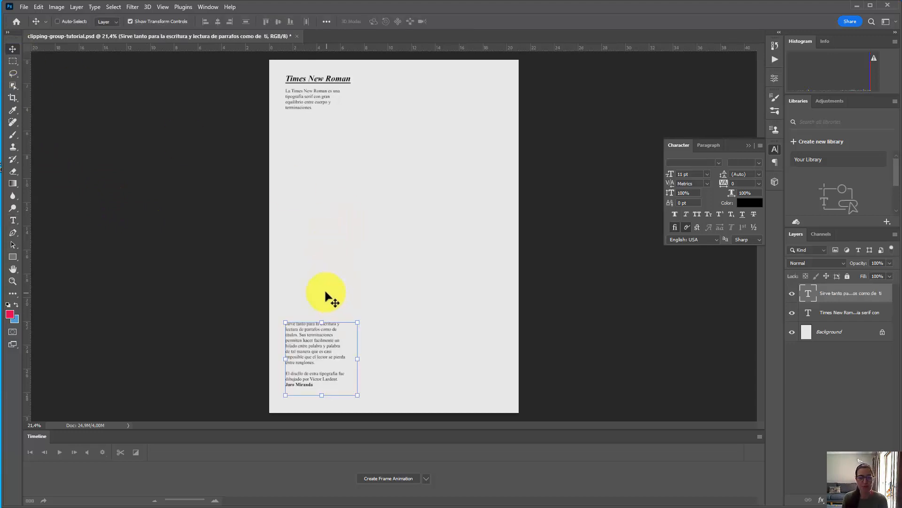
pyautogui.moveTo(320, 346); pyautogui.dragTo(319, 353)
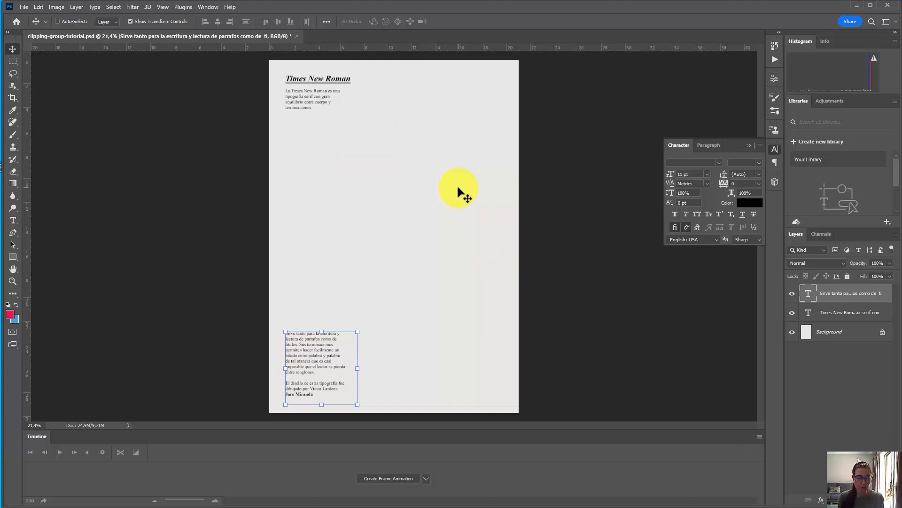
# Add the single letter "a" as a new text layer between the two text blocks, in Times New Roman Bold at 500 pt
pyautogui.click(14, 222)
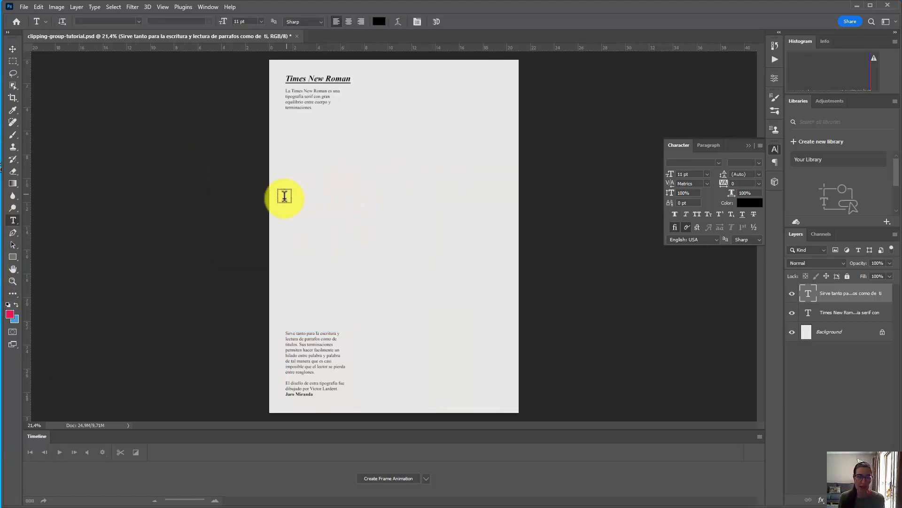
pyautogui.click(346, 183)
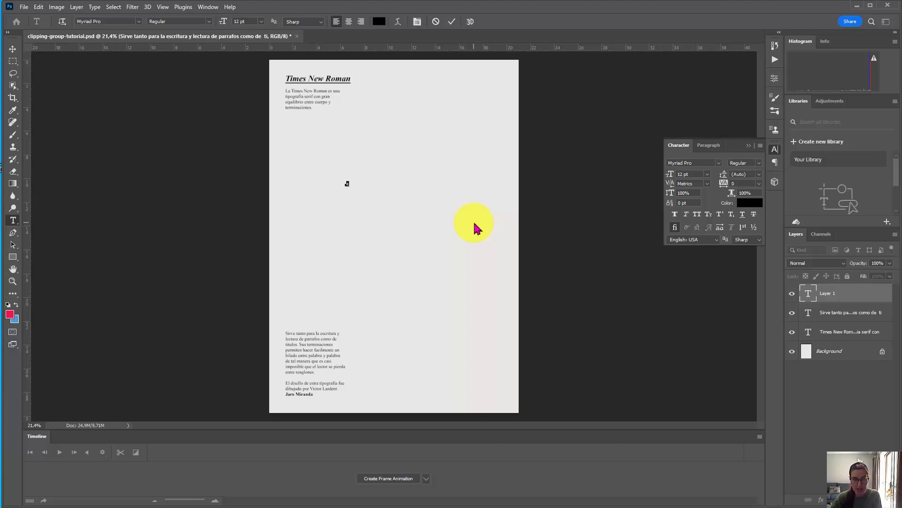
pyautogui.click(117, 22)
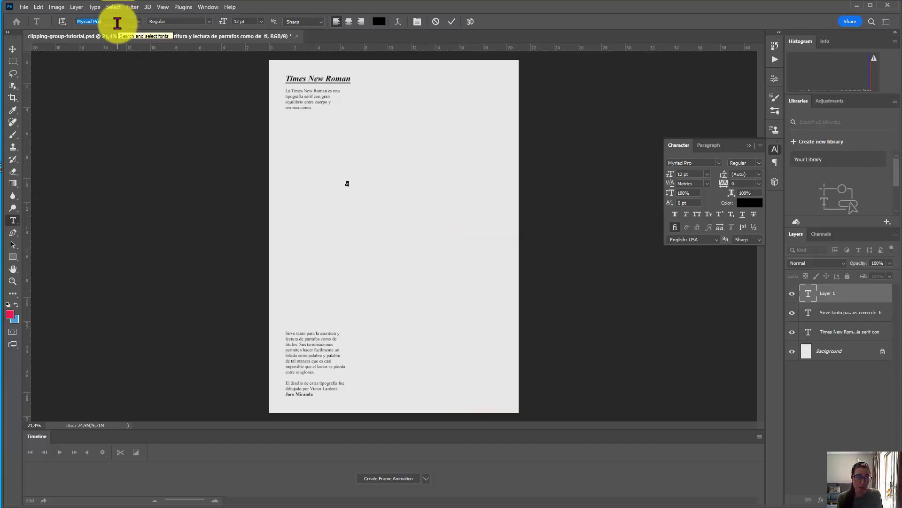
pyautogui.write('time')
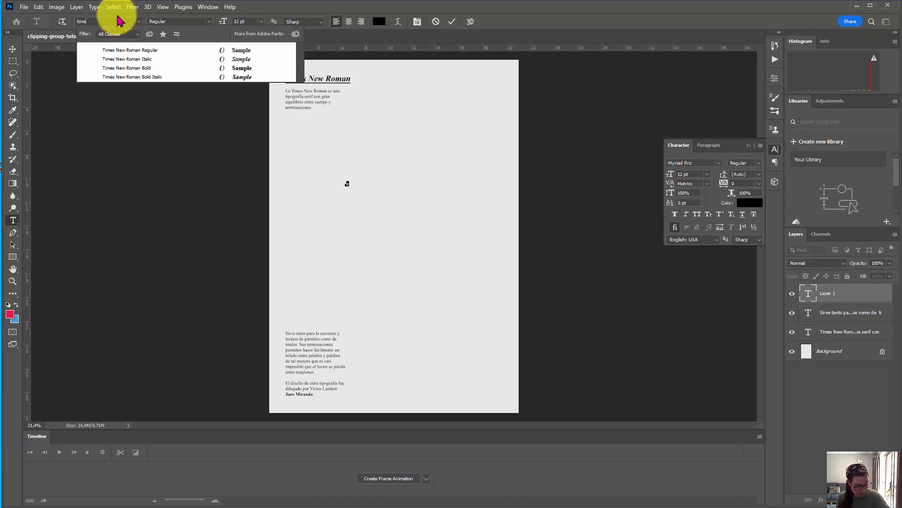
pyautogui.click(134, 71)
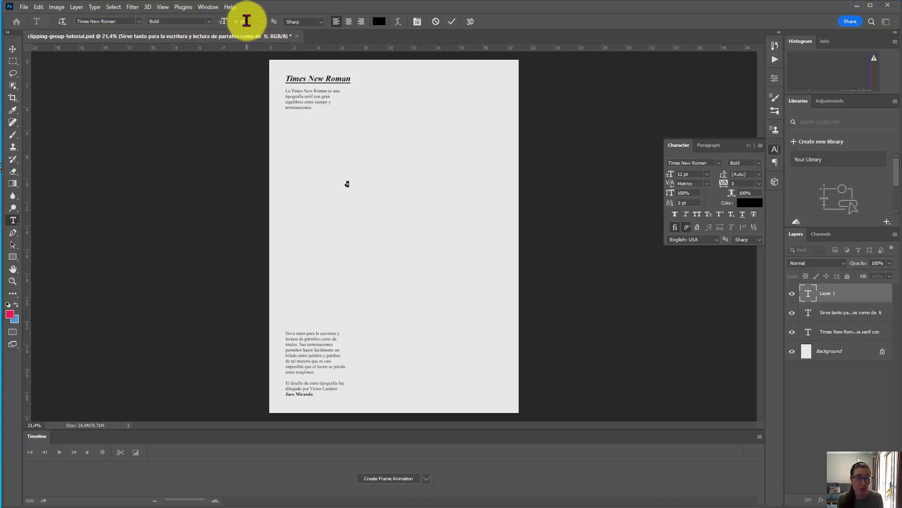
pyautogui.moveTo(246, 20); pyautogui.dragTo(234, 21)
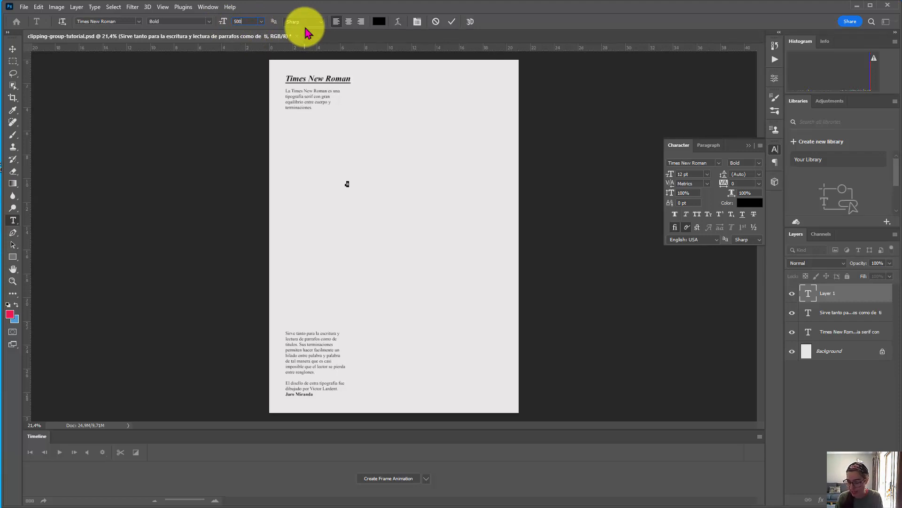
pyautogui.press('Return')
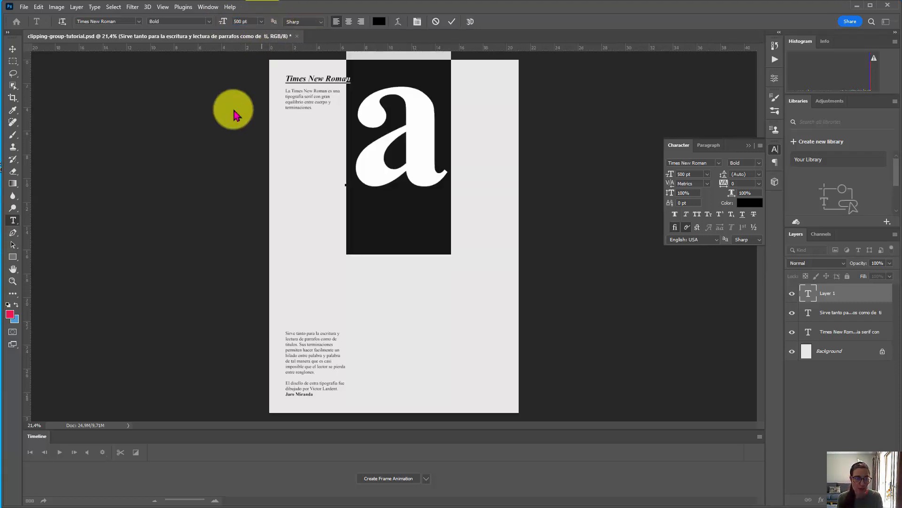
# Reposition the letter "a" to about the middle of the page and end the transform
pyautogui.click(13, 50)
pyautogui.moveTo(417, 141); pyautogui.dragTo(351, 168)
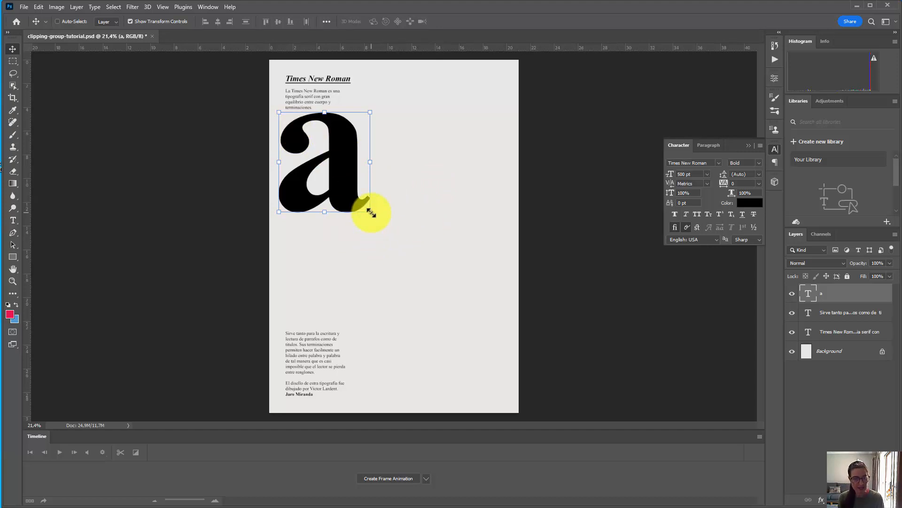
pyautogui.moveTo(372, 213); pyautogui.dragTo(435, 273)
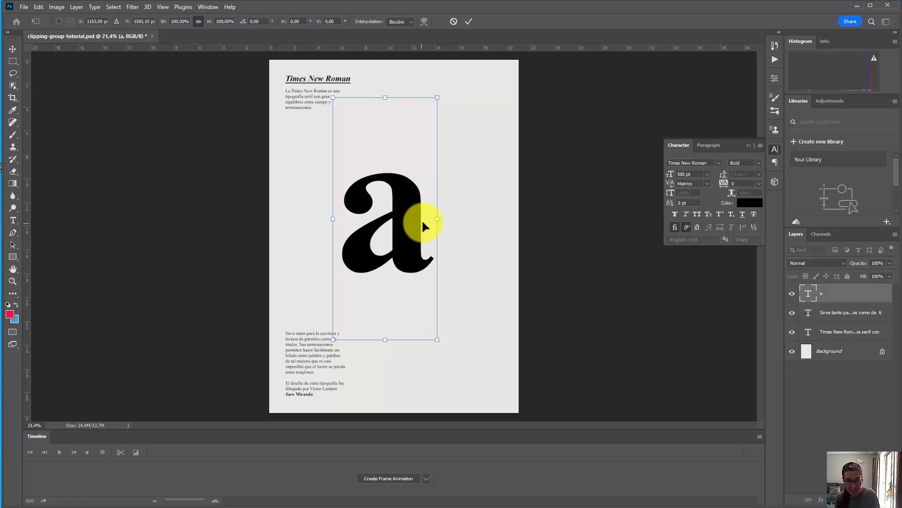
pyautogui.click(476, 267)
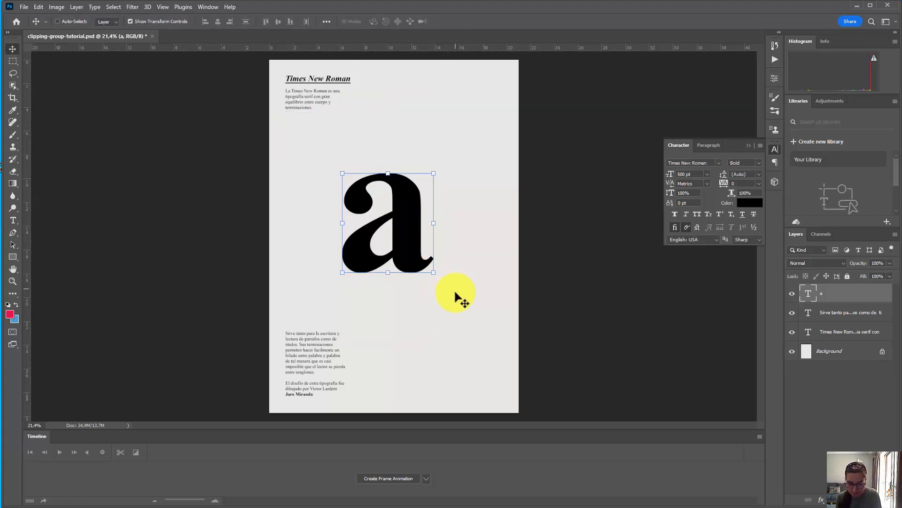
# Scale the letter "a" up to about 270% and move it so it runs off the page's right edge
pyautogui.hotkey('ctrl', 't')
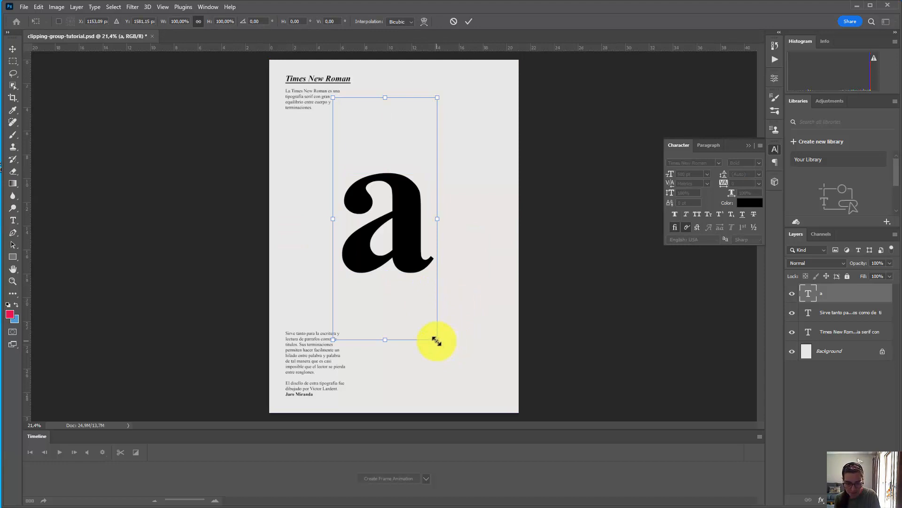
pyautogui.moveTo(436, 341); pyautogui.dragTo(559, 450)
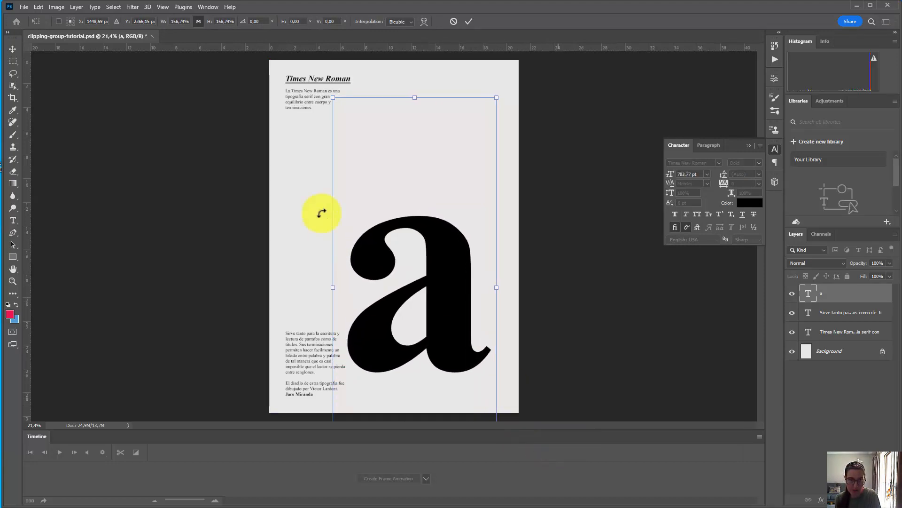
pyautogui.moveTo(333, 98); pyautogui.dragTo(11, 5)
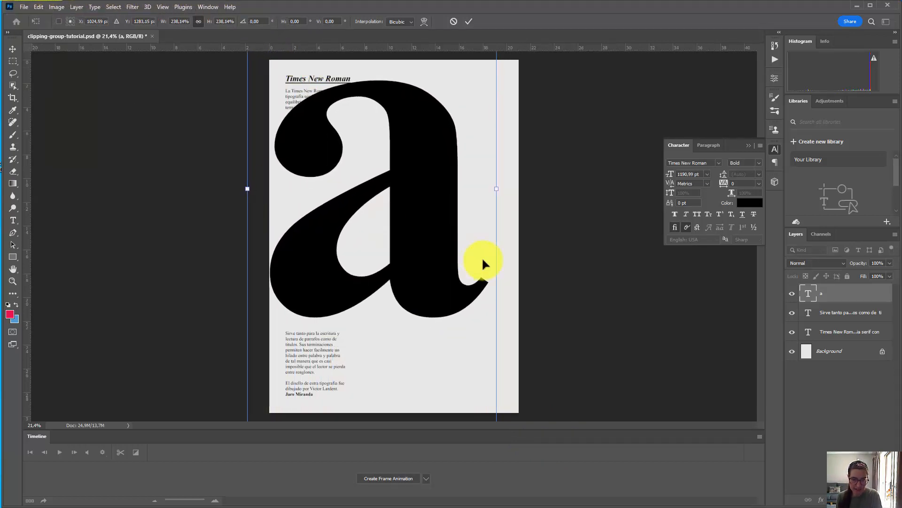
pyautogui.scroll(-3, 478, 304)
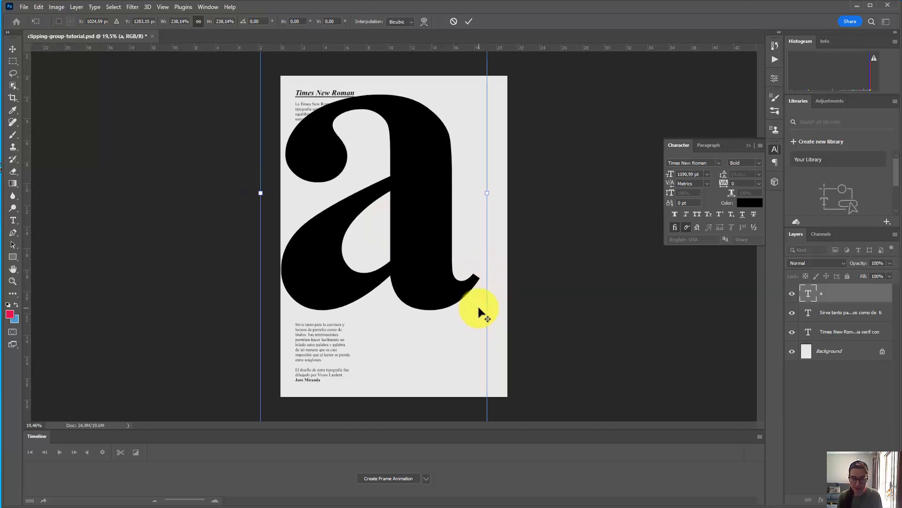
pyautogui.scroll(-1, 476, 303)
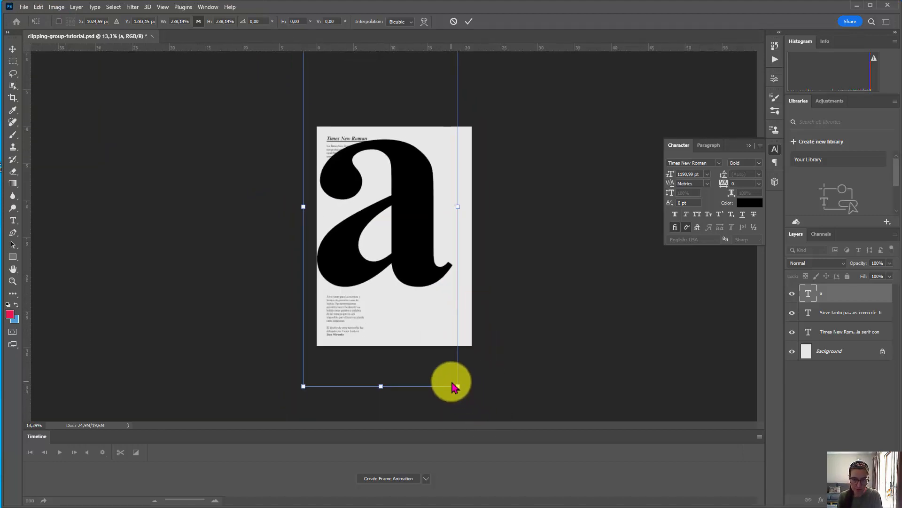
pyautogui.scroll(-1, 460, 361)
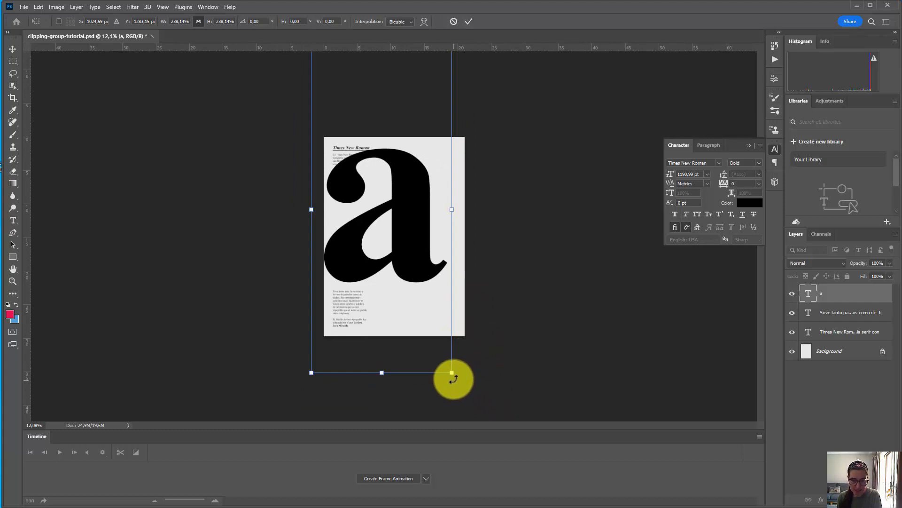
pyautogui.moveTo(456, 373); pyautogui.dragTo(471, 416)
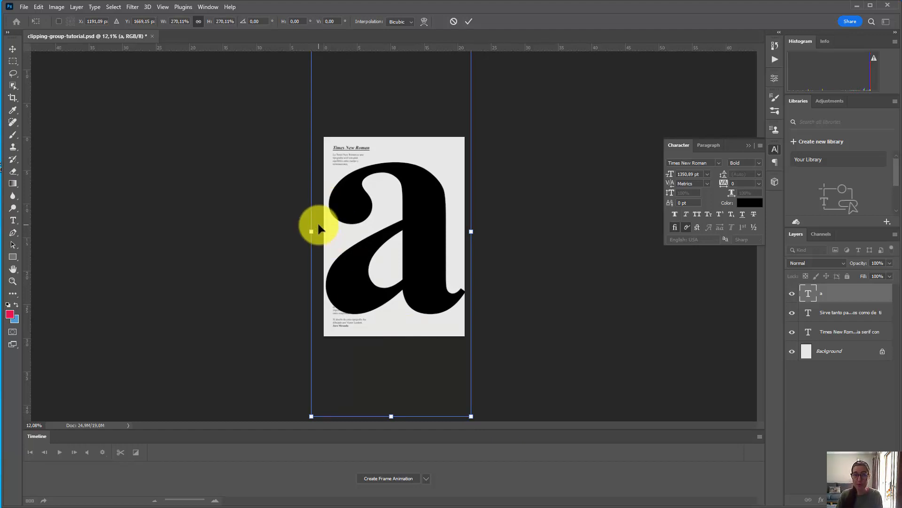
pyautogui.press('Return')
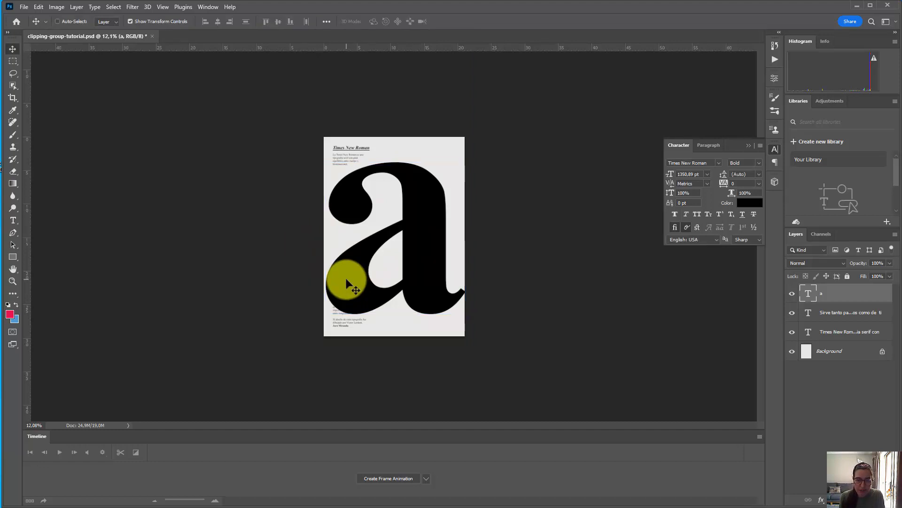
pyautogui.moveTo(349, 284); pyautogui.dragTo(398, 270)
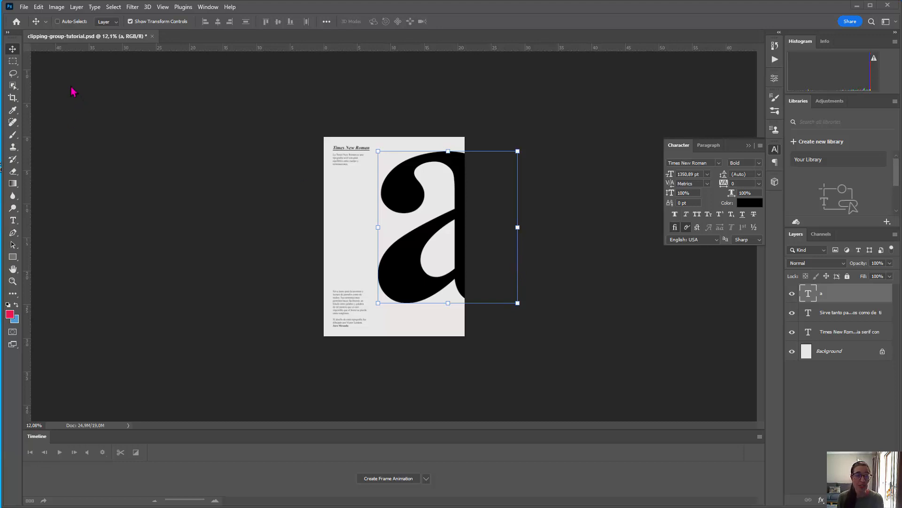
# Place Floral Leaf Pattern as a linked file above the letter "a" and scale it to about 117%
pyautogui.click(23, 8)
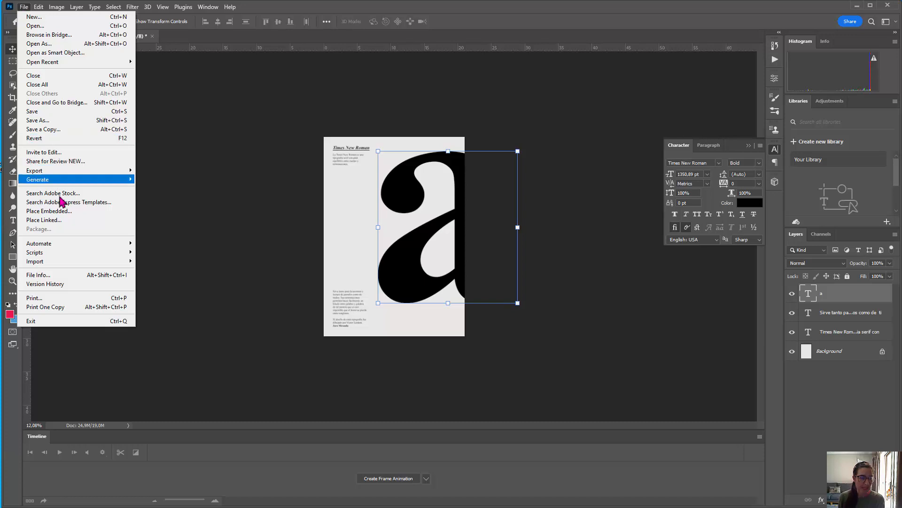
pyautogui.click(63, 220)
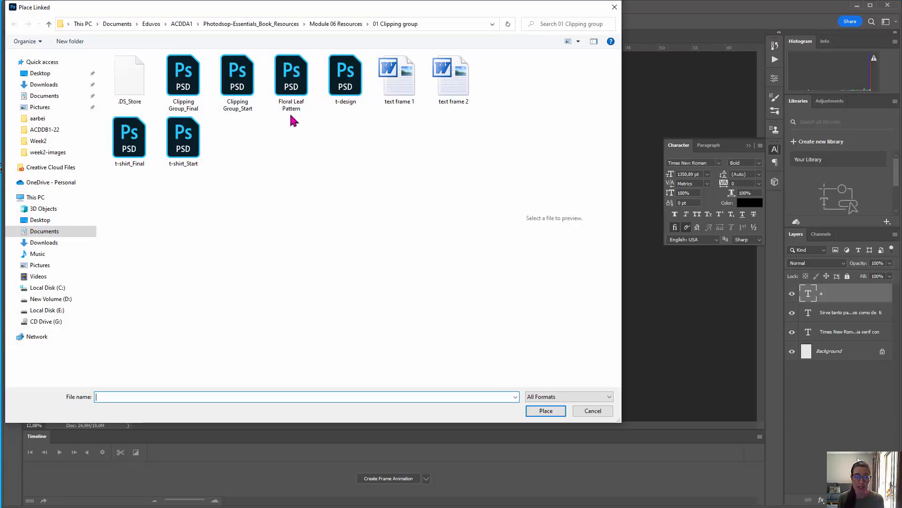
pyautogui.click(296, 79)
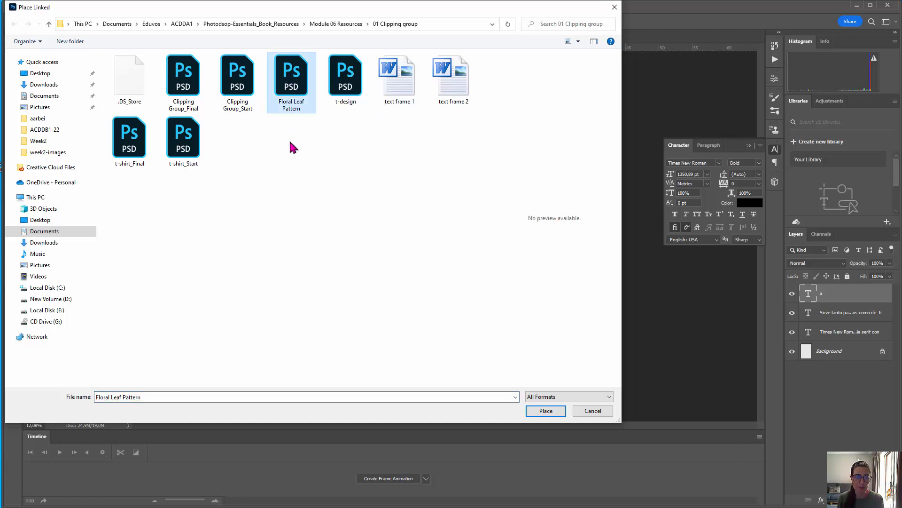
pyautogui.click(546, 410)
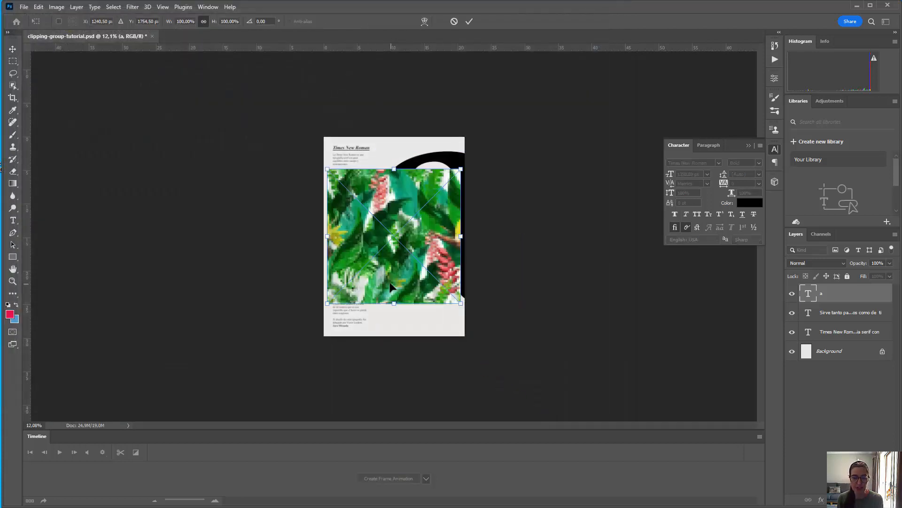
pyautogui.moveTo(385, 241)
pyautogui.mouseDown()
pyautogui.moveTo(394, 249)
pyautogui.moveTo(397, 226)
pyautogui.moveTo(387, 226)
pyautogui.mouseUp()
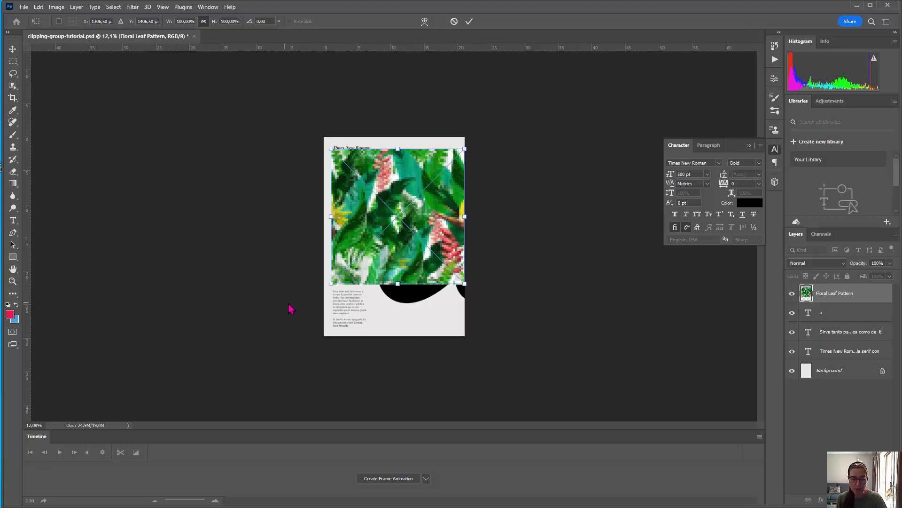
pyautogui.moveTo(325, 287); pyautogui.dragTo(308, 312)
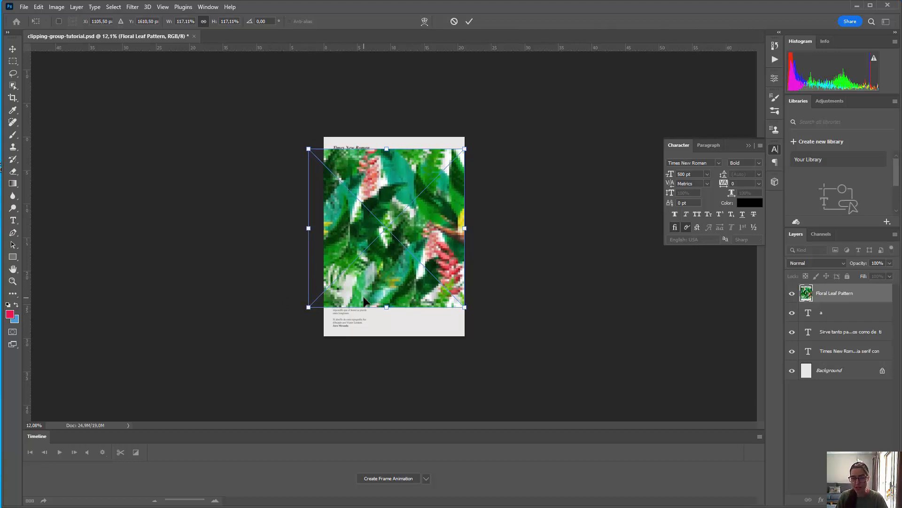
pyautogui.press('Return')
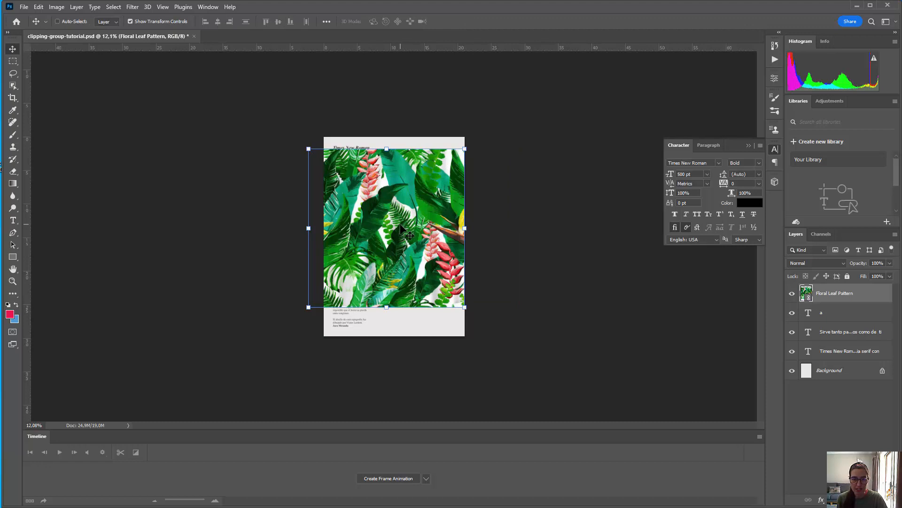
# Shift the leaf pattern to span the page's full width and clip it to the letter "a" with a clipping mask
pyautogui.moveTo(401, 228); pyautogui.dragTo(414, 231)
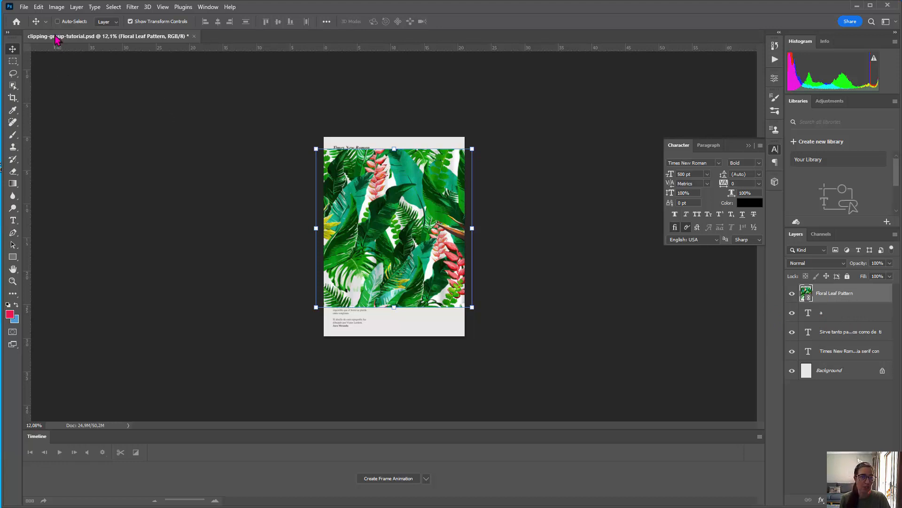
pyautogui.click(76, 7)
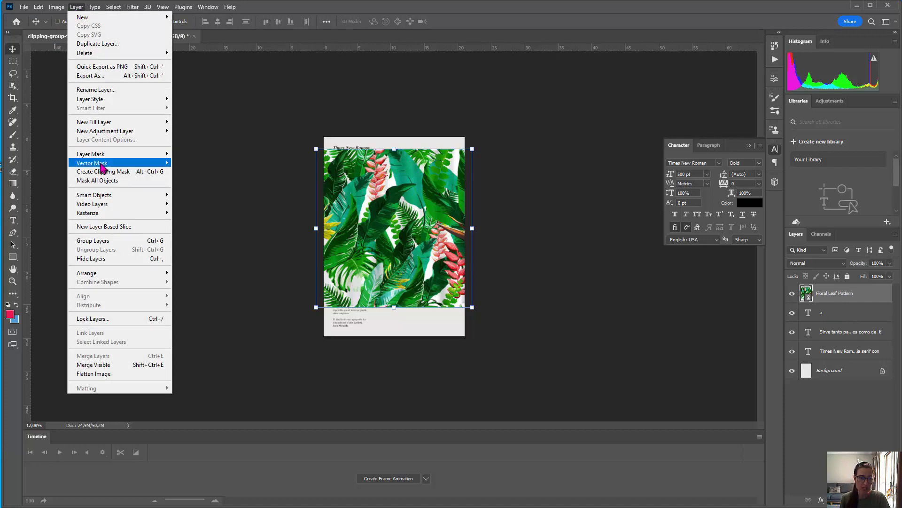
pyautogui.click(103, 171)
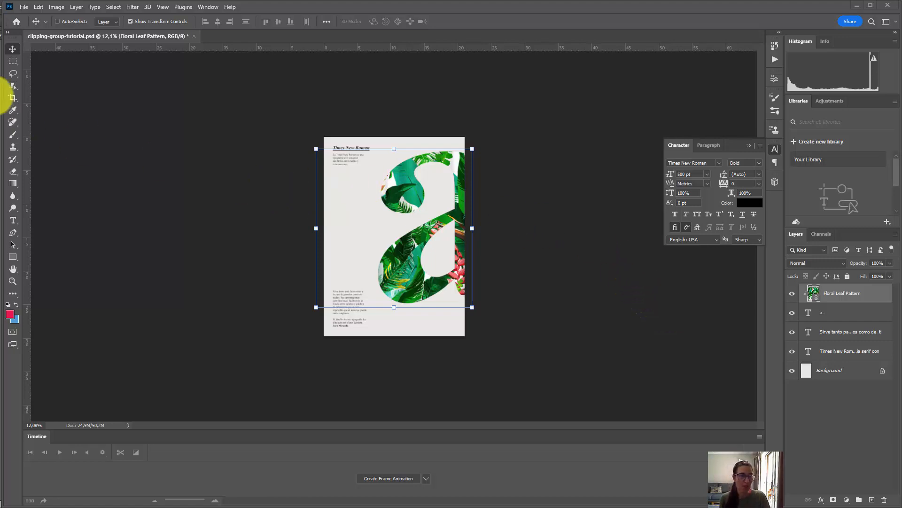
# Place the stars image from the week2-images folder as a linked file above the leaf pattern
pyautogui.click(23, 8)
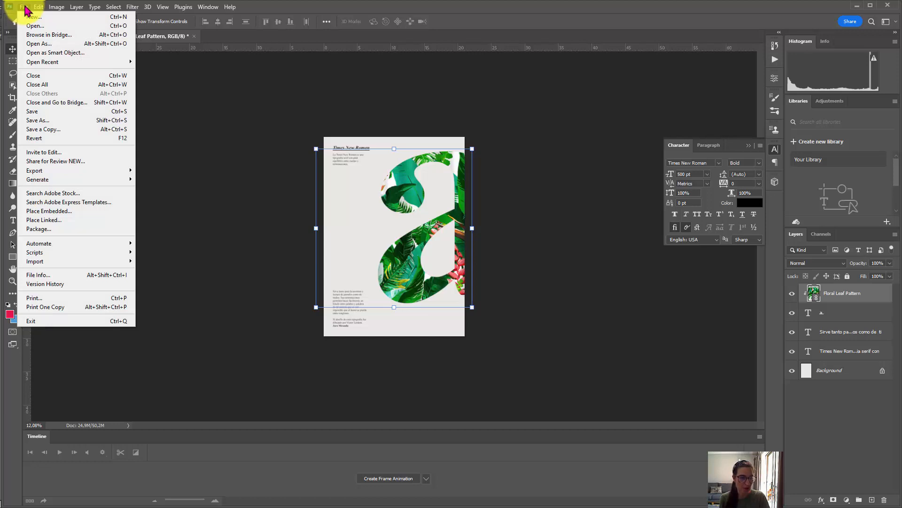
pyautogui.click(44, 220)
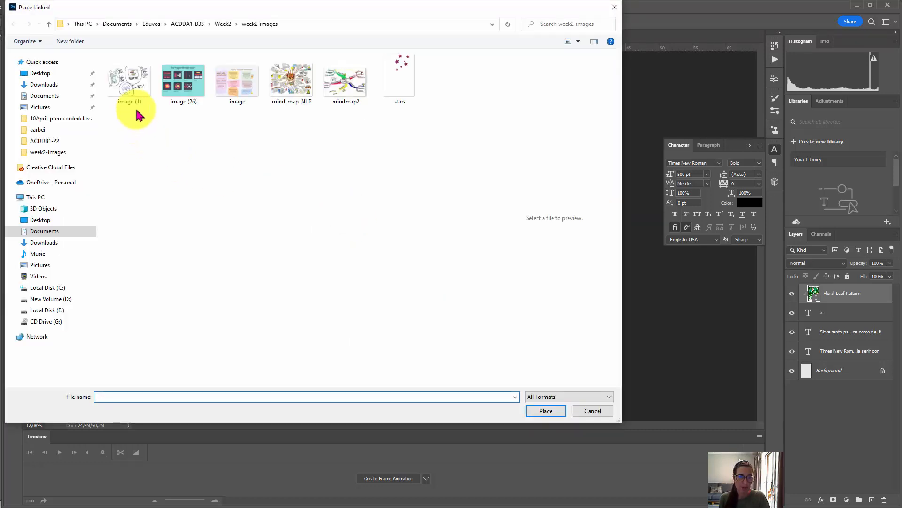
pyautogui.click(399, 76)
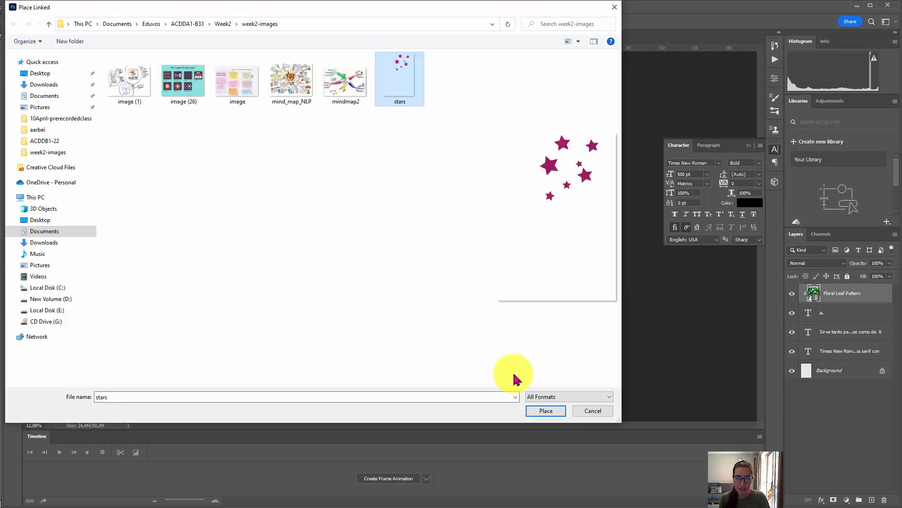
pyautogui.click(545, 412)
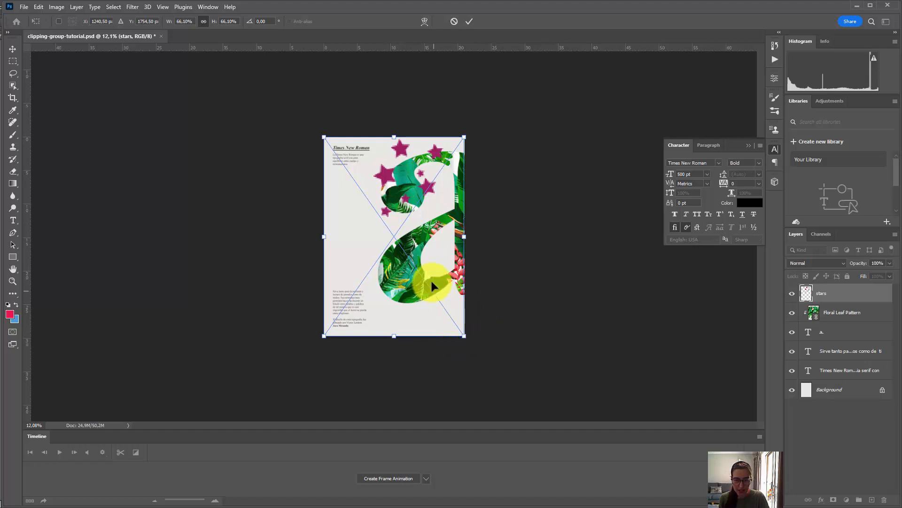
# Move the stars about 2.4 cm right and 4.2 cm down over the letter "a" and add them to its clipping group
pyautogui.moveTo(383, 178); pyautogui.dragTo(401, 212)
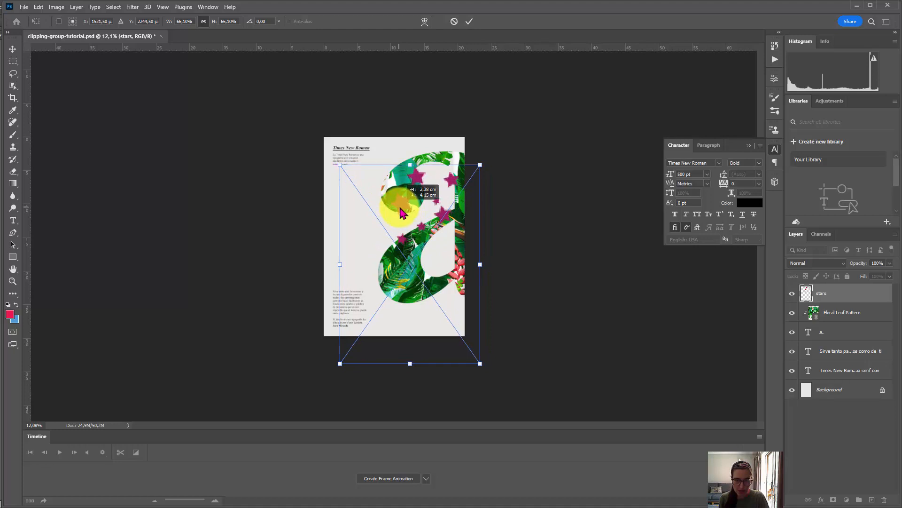
pyautogui.press('Return')
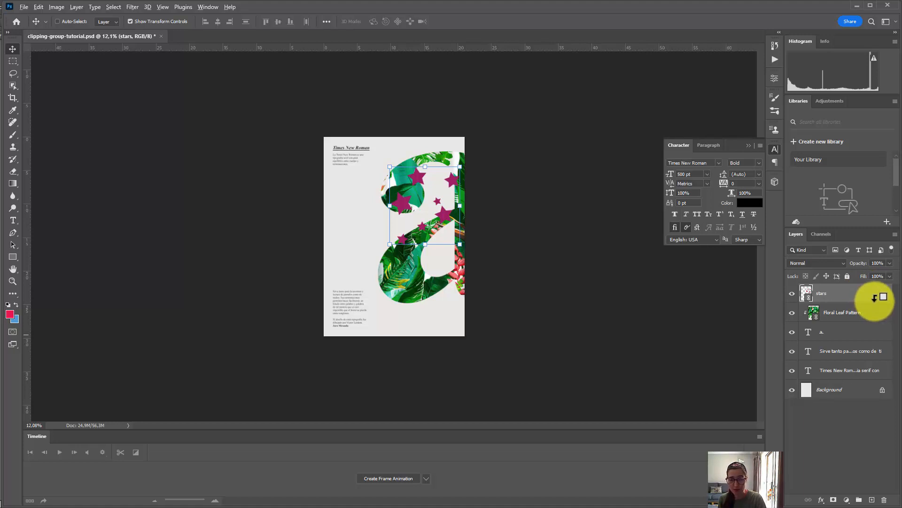
pyautogui.keyDown('alt'); pyautogui.click(874, 298); pyautogui.keyUp('alt')
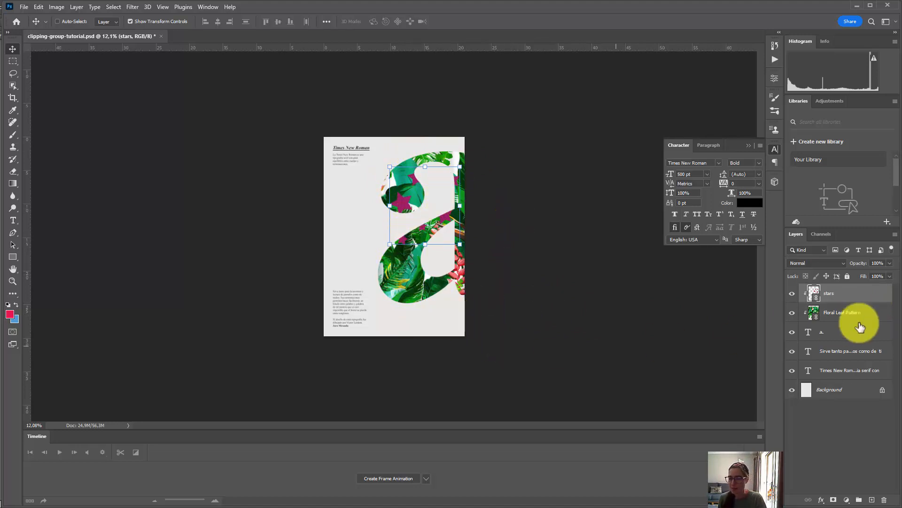
# Add an Inner Shadow effect to the "a" text layer with its opacity at 51%
pyautogui.click(834, 336)
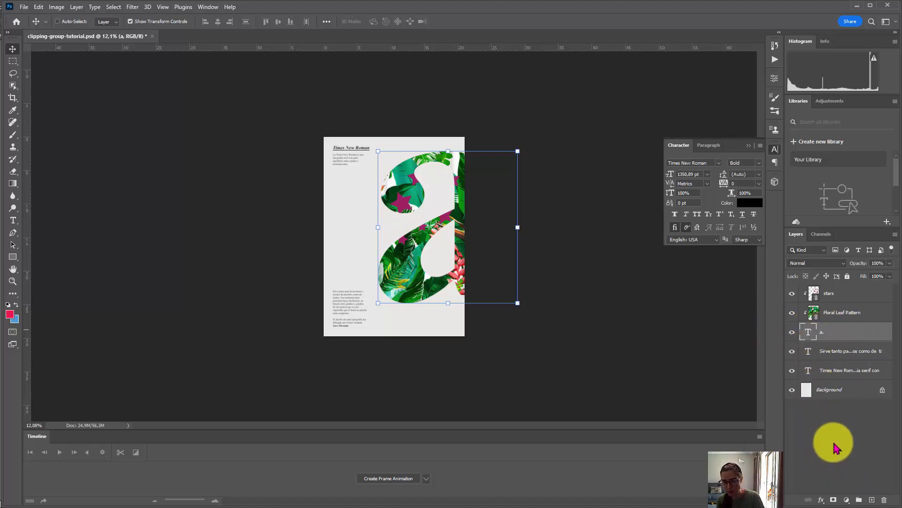
pyautogui.click(820, 501)
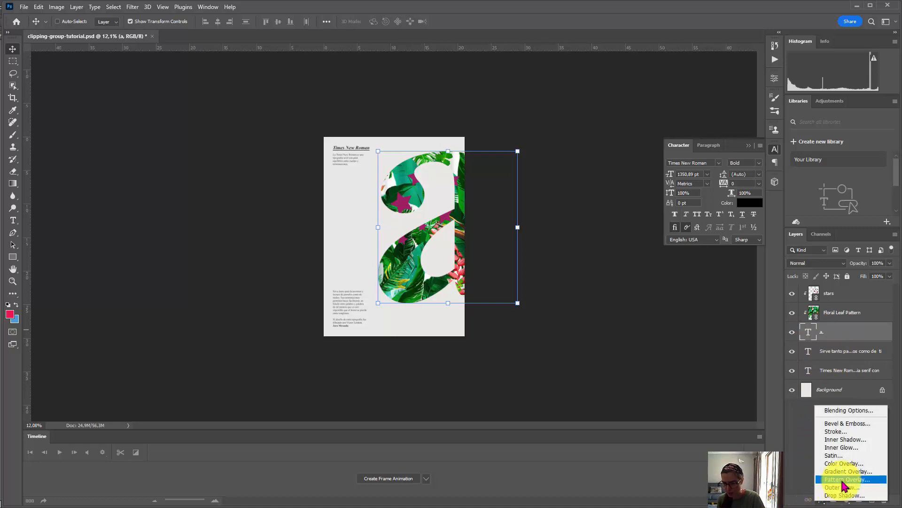
pyautogui.click(848, 439)
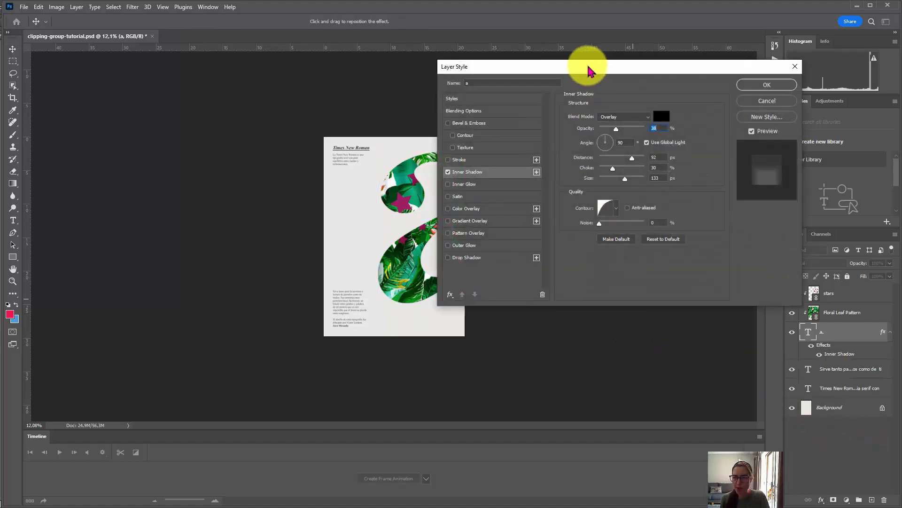
pyautogui.moveTo(586, 70); pyautogui.dragTo(512, 66)
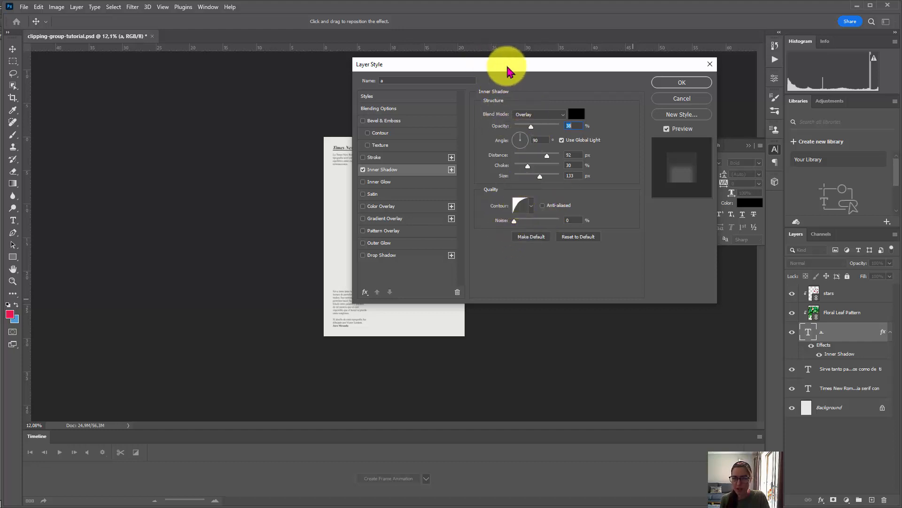
pyautogui.moveTo(487, 70); pyautogui.dragTo(650, 96)
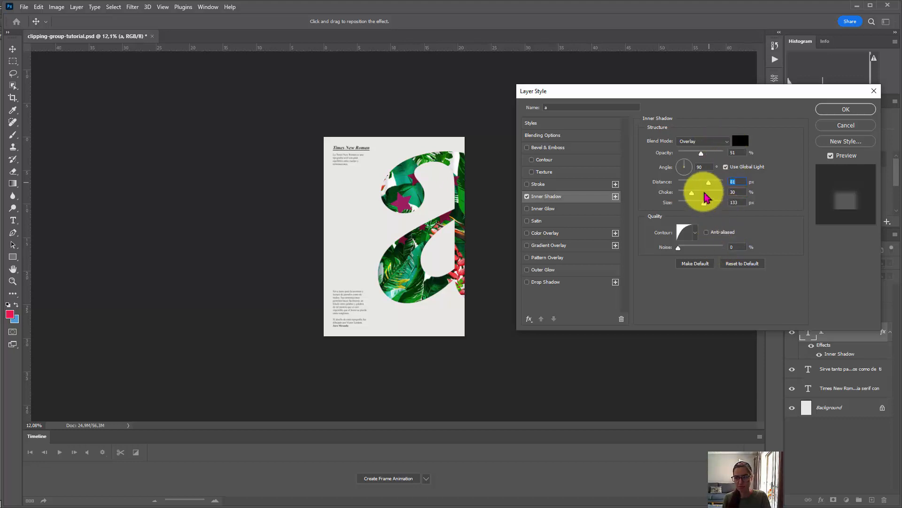
# Set the inner shadow's distance to 80 px, apply the layer style and save the document
pyautogui.write('0')
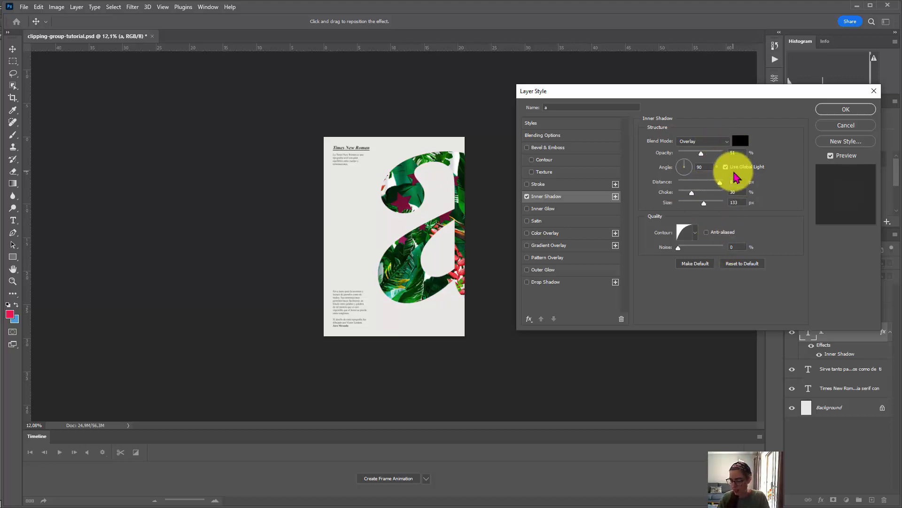
pyautogui.press('BackSpace')
pyautogui.press('BackSpace')
pyautogui.write('0')
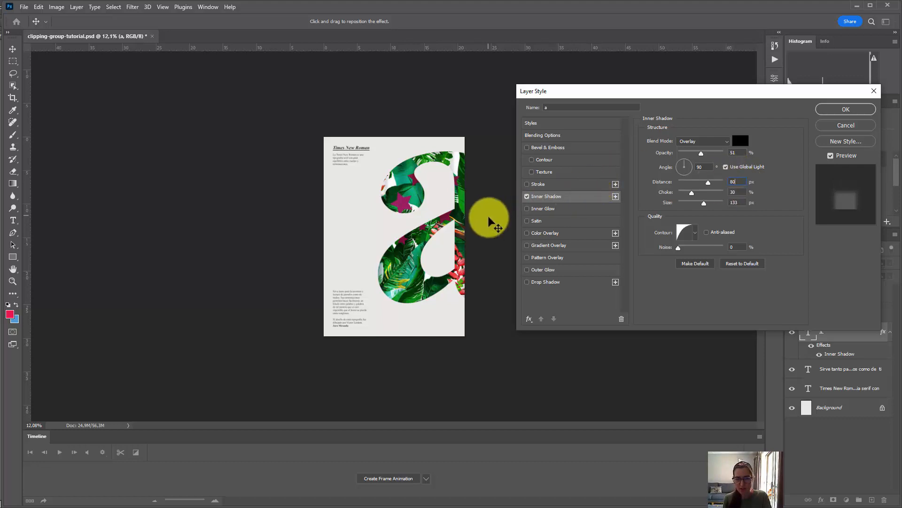
pyautogui.click(841, 111)
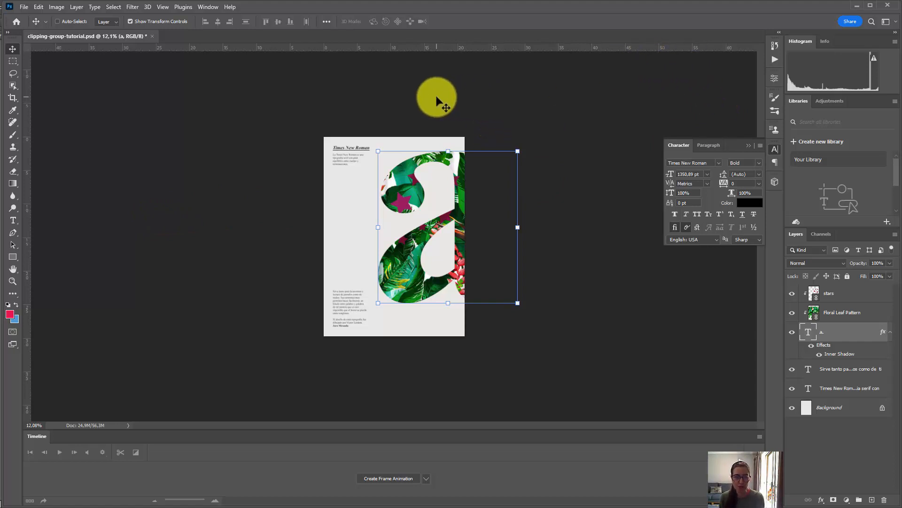
pyautogui.hotkey('ctrl', 's')
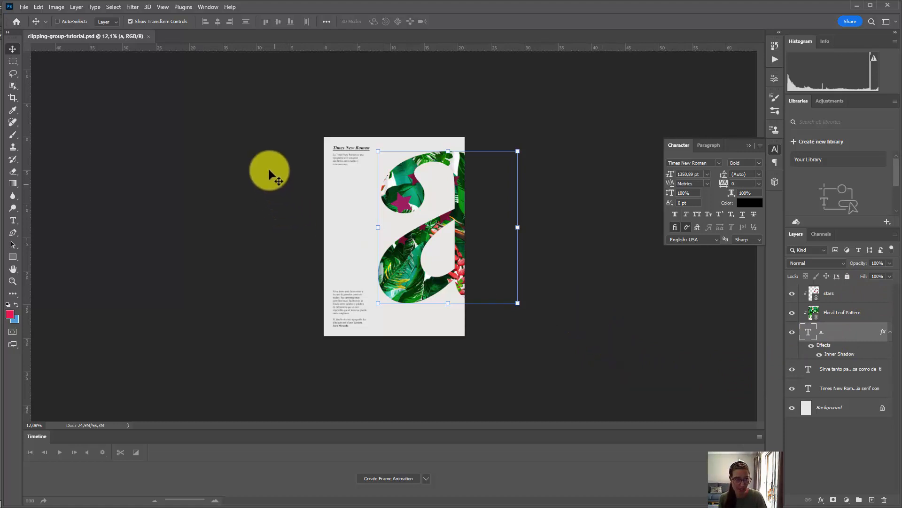
# Save a layered Photoshop copy of the document as "clipping-group-tutorial copy" in the Week2 folder with maximized compatibility
pyautogui.click(23, 7)
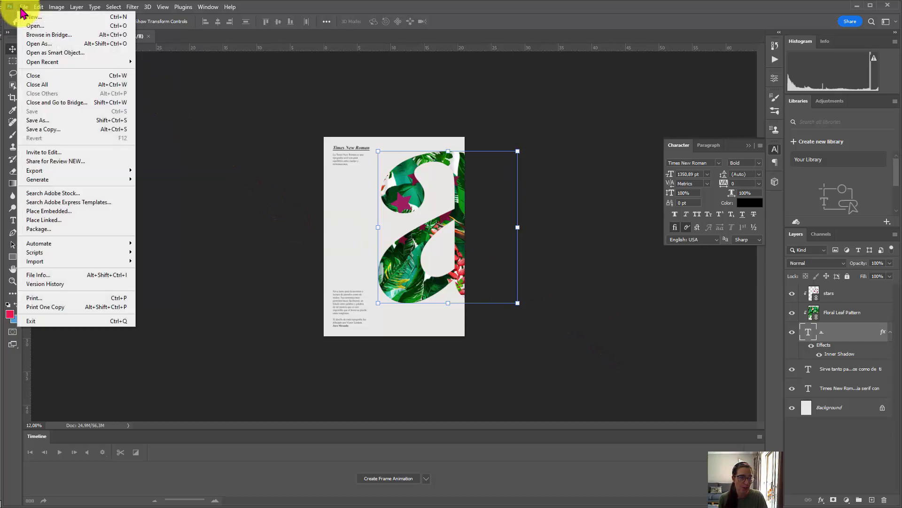
pyautogui.click(43, 129)
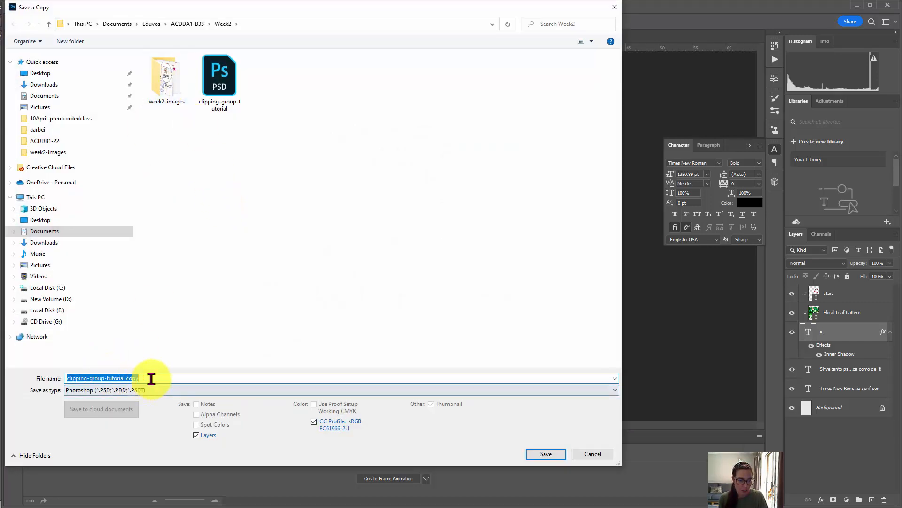
pyautogui.click(545, 454)
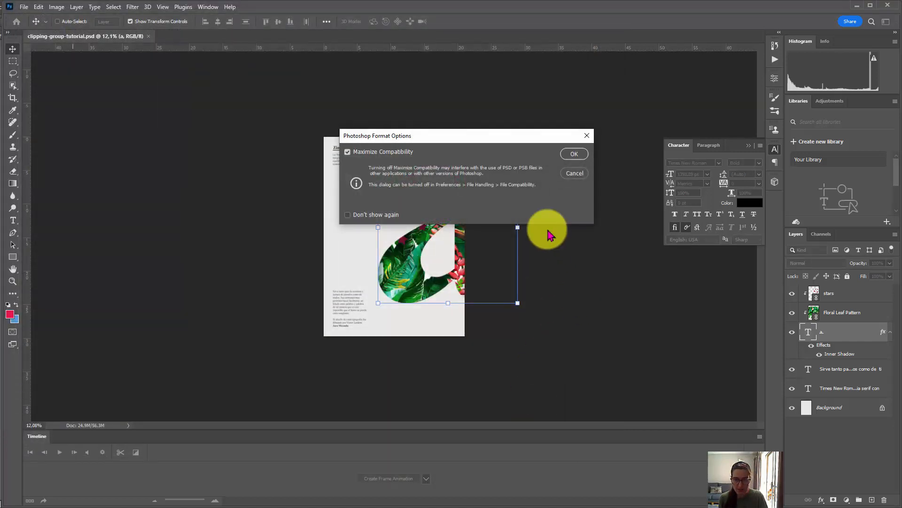
pyautogui.click(576, 157)
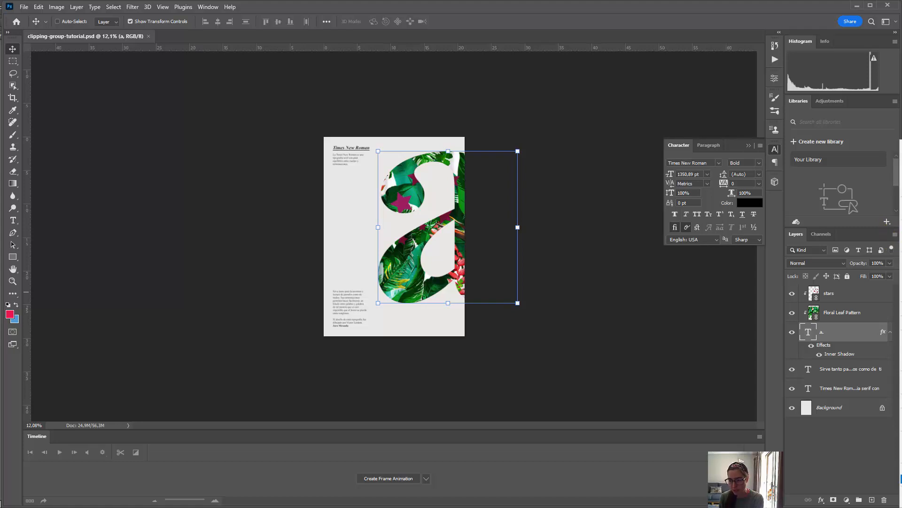
# Merge all visible layers into the background and set Photoshop PDF as the format for saving the document under a new name
pyautogui.hotkey('ctrl', 'shift', 'e')
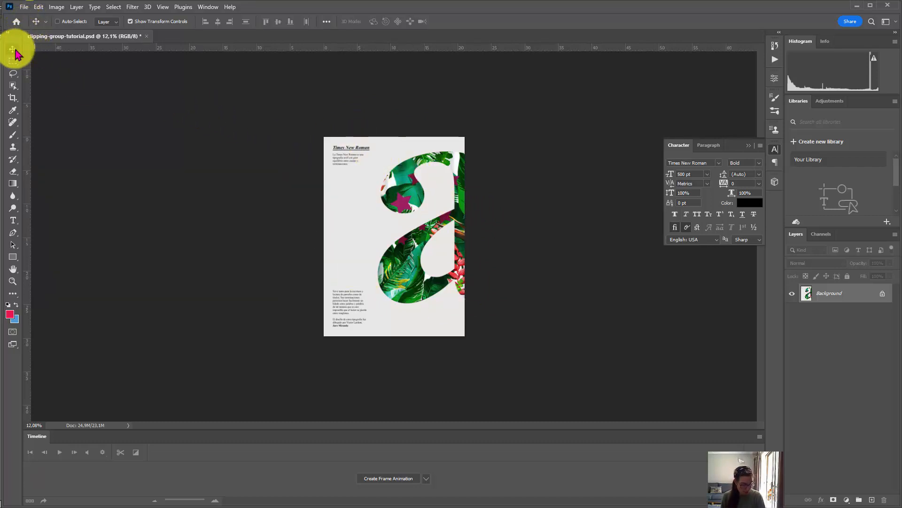
pyautogui.click(23, 7)
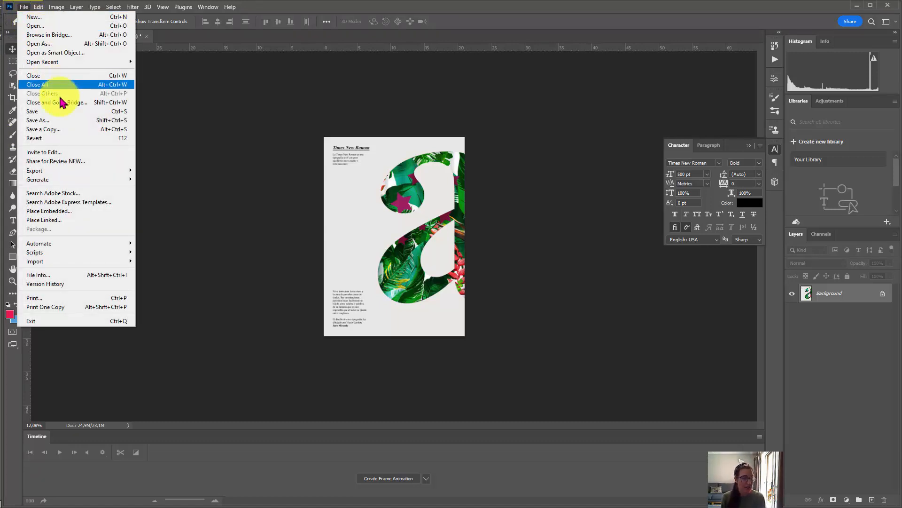
pyautogui.click(41, 120)
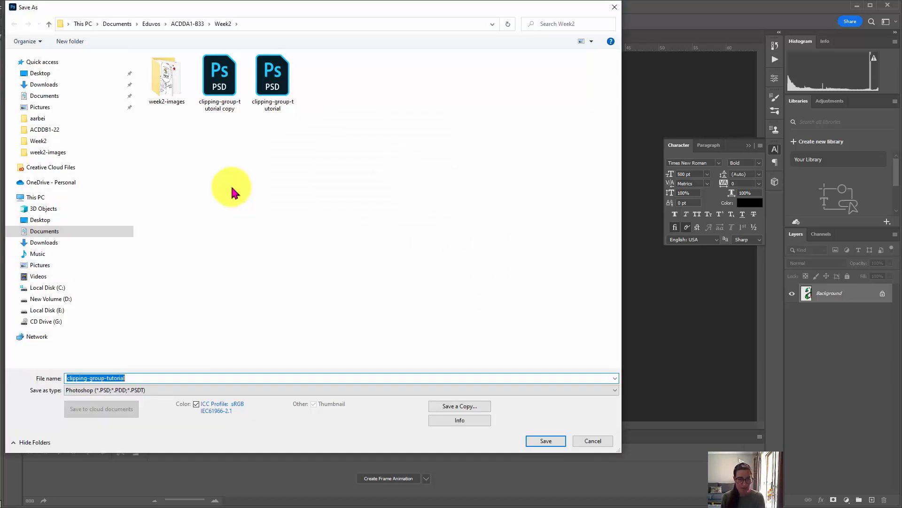
pyautogui.click(615, 391)
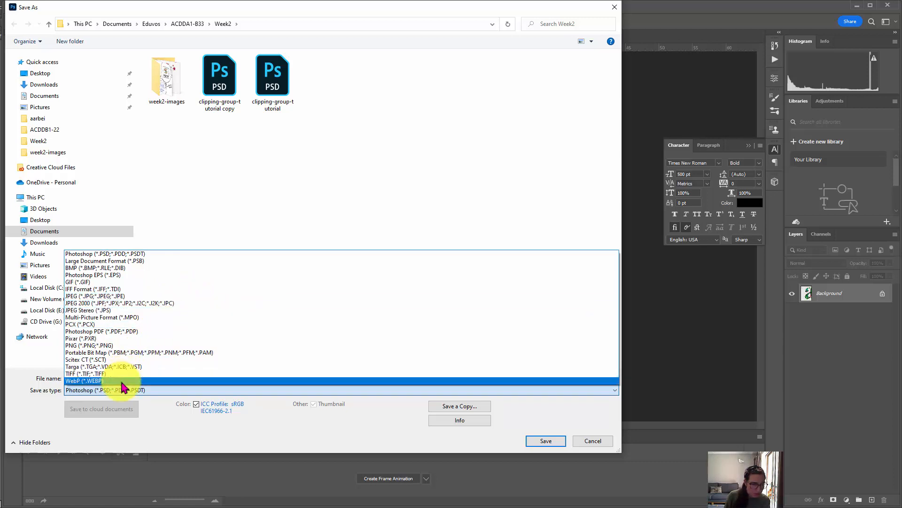
pyautogui.click(108, 332)
# Name the PDF Clipping-masktutorial_2023 and save it with the High Quality Print preset, preserving Photoshop editing capabilities
pyautogui.click(134, 378)
pyautogui.doubleClick(134, 377)
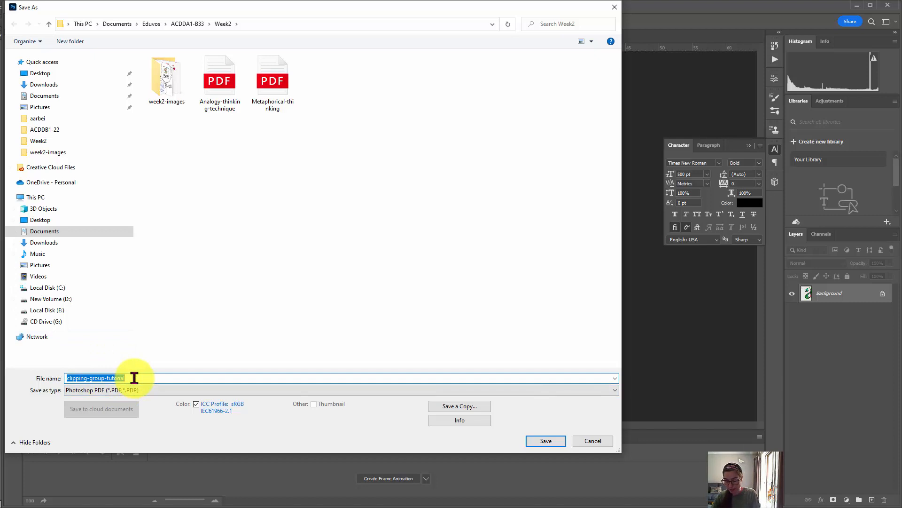
pyautogui.write('Clipping')
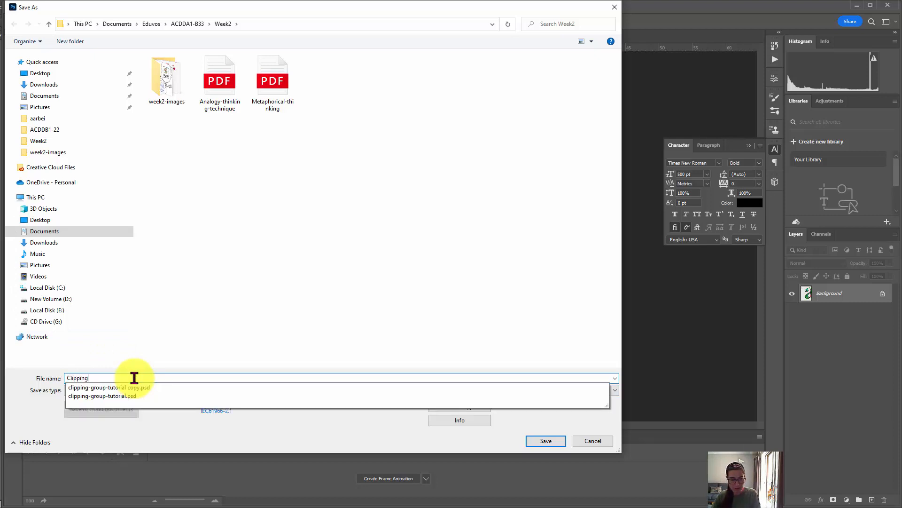
pyautogui.write('-maks')
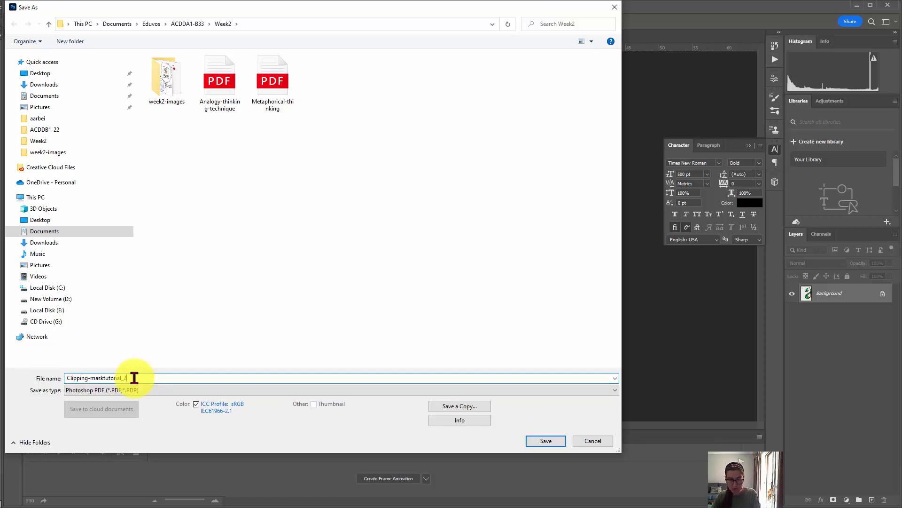
pyautogui.press('Return')
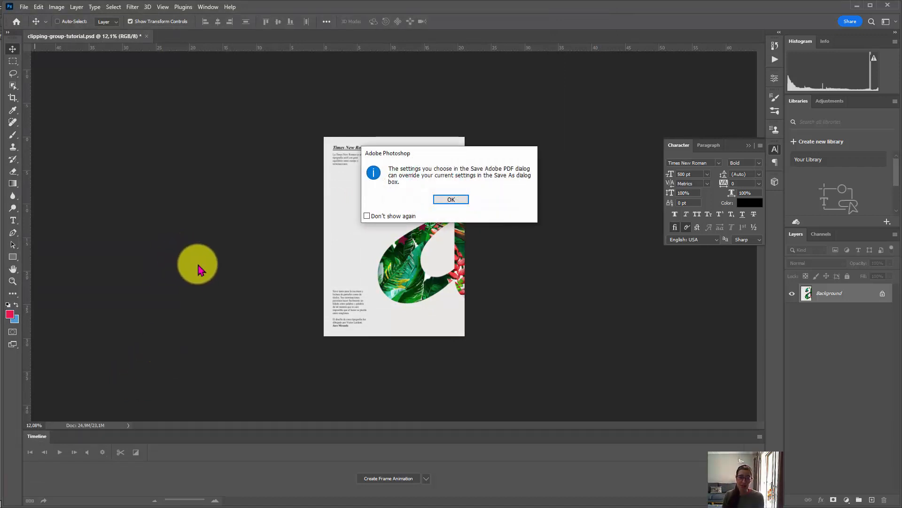
pyautogui.click(451, 200)
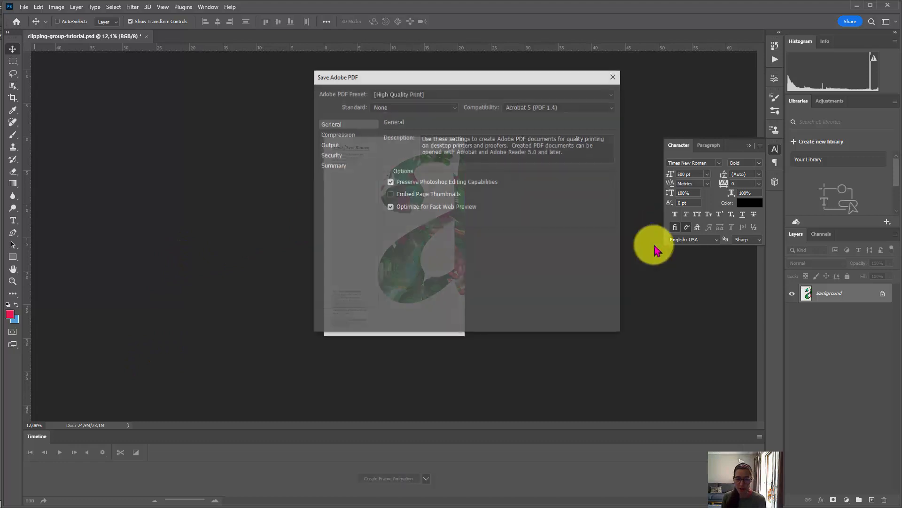
pyautogui.click(564, 322)
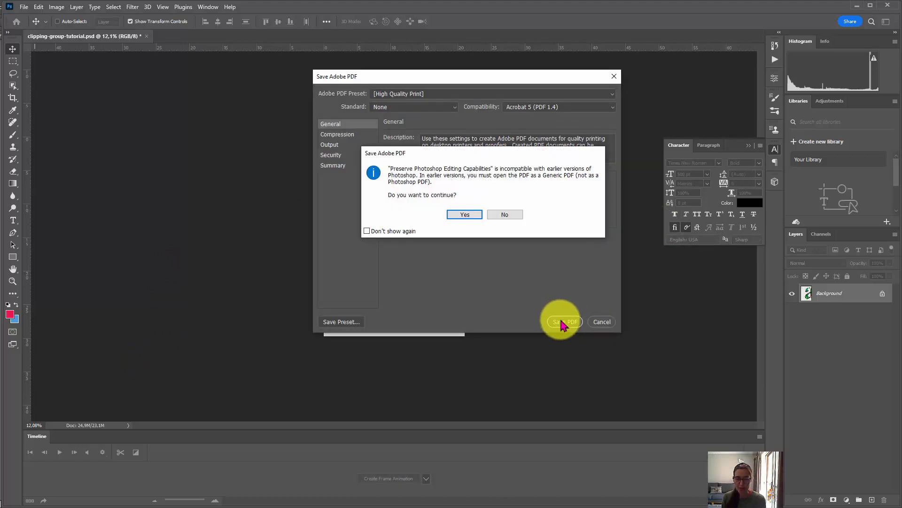
pyautogui.click(454, 215)
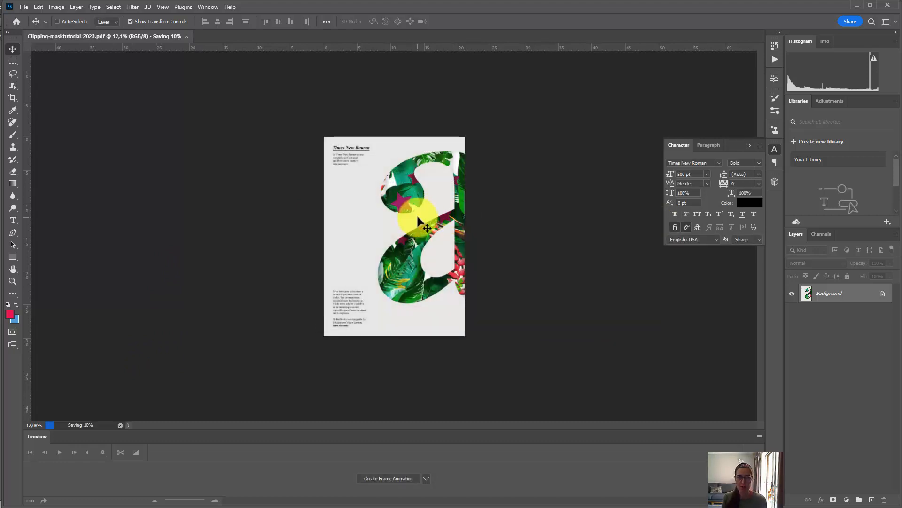